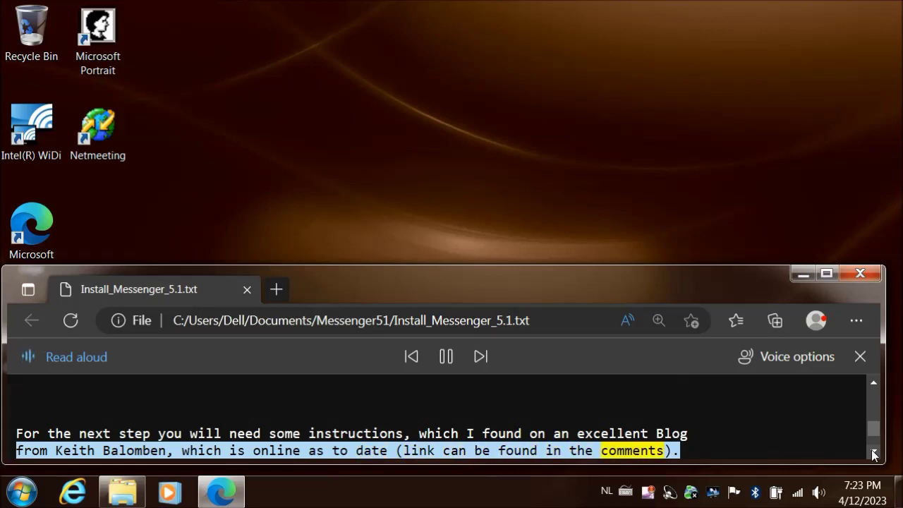
Scroll the Install_Messenger_5.1.txt notes down past the last lines as they are read aloud
scroll(872, 455, down, 1)
scroll(872, 455, down, 2)
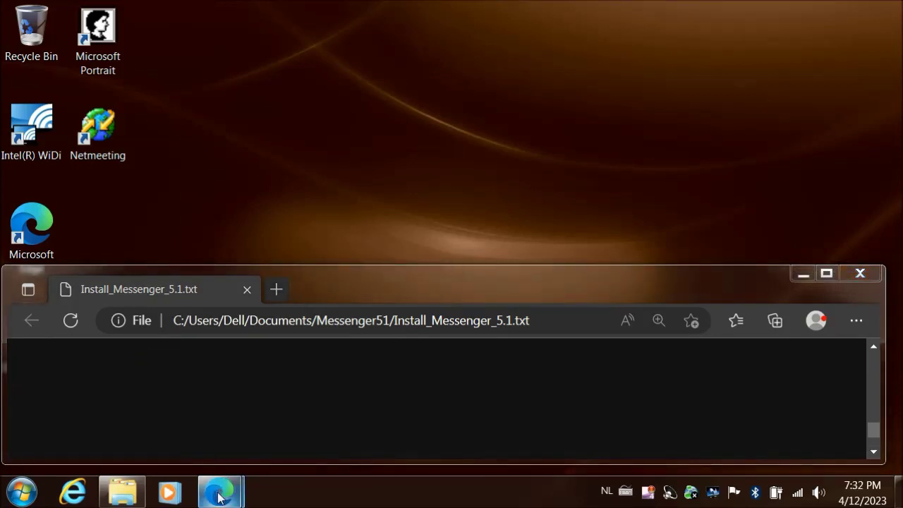
mouse_move(218, 497)
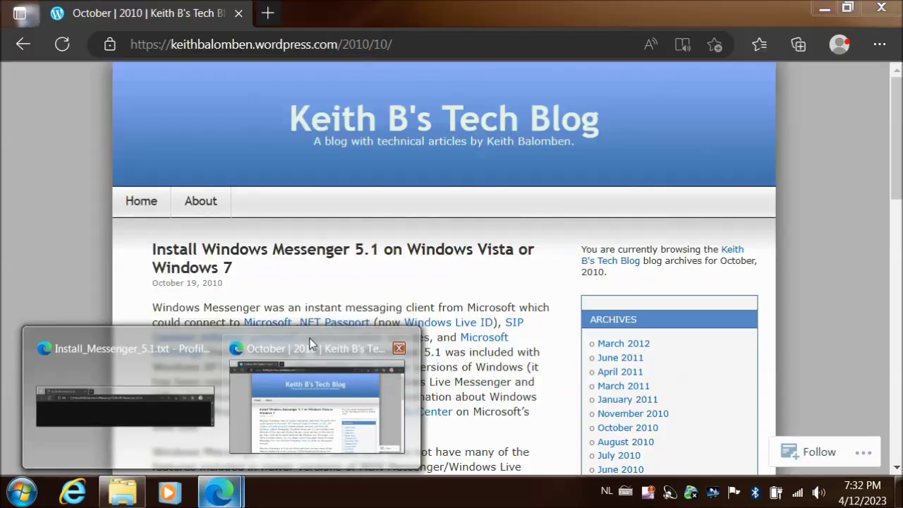
Bring up the blog post's msiexec install commands for Messenger 5.1, then minimise that window
click(311, 338)
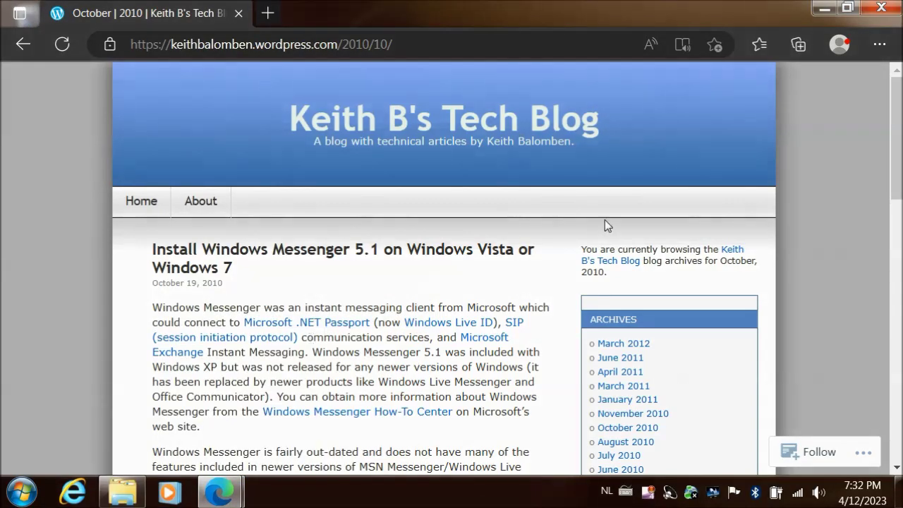
drag(899, 165, 902, 326)
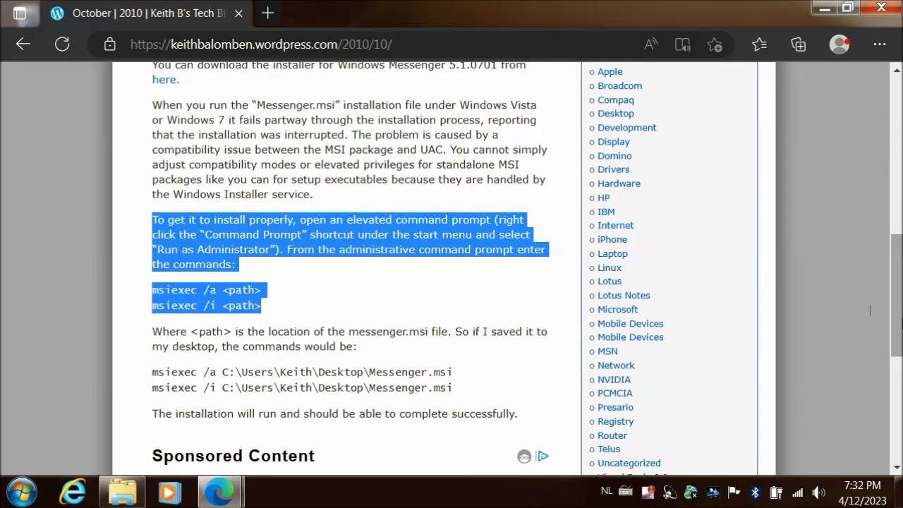
click(394, 294)
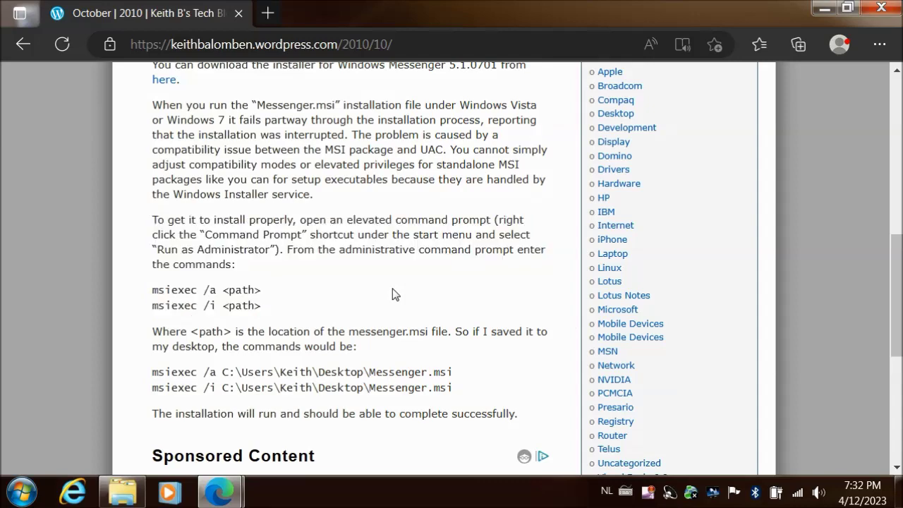
click(816, 6)
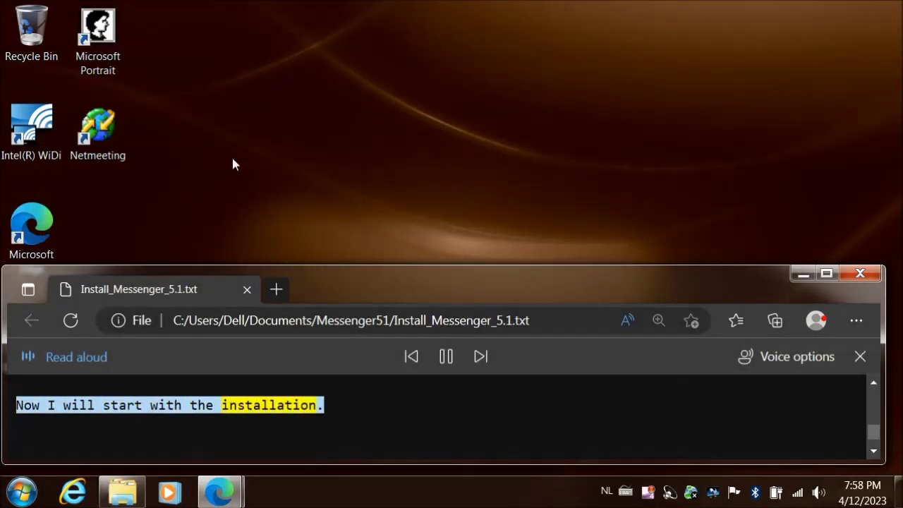
Run cmd.exe as administrator from the Start search and enter msiexec /i at the prompt
click(874, 452)
click(873, 452)
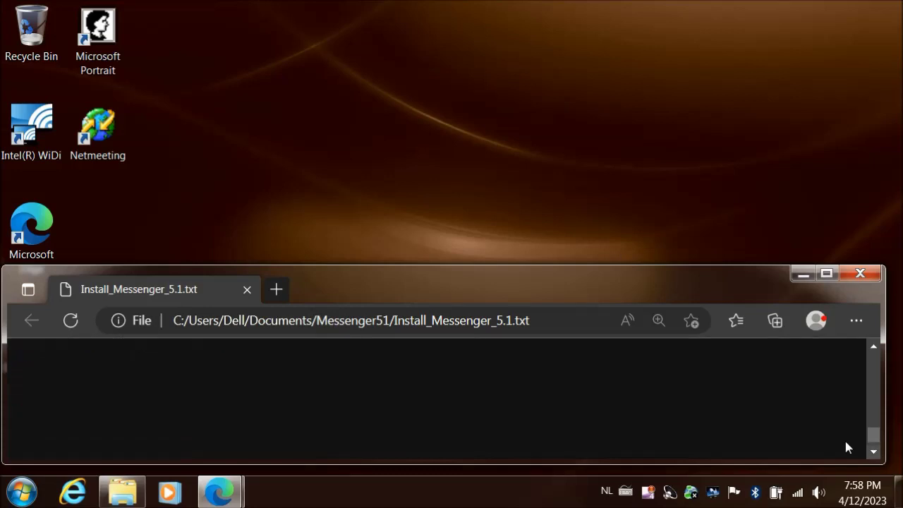
click(12, 492)
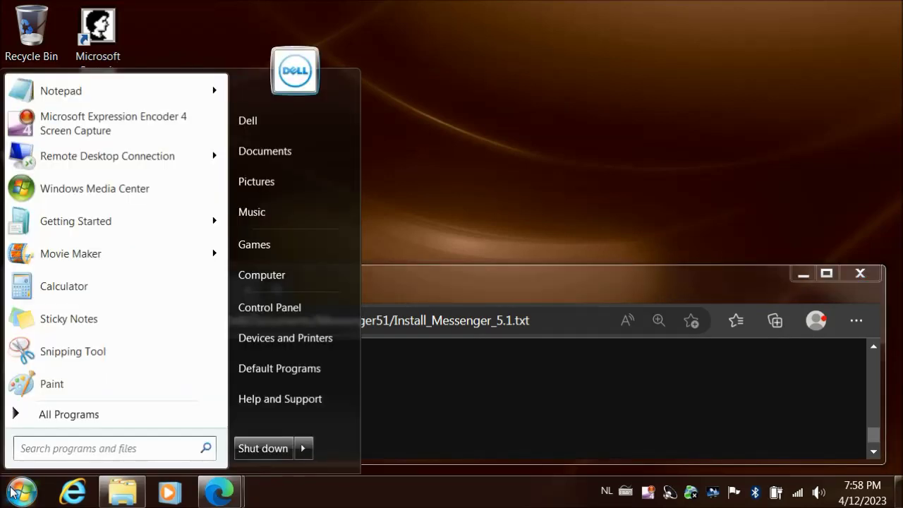
text(cmd)
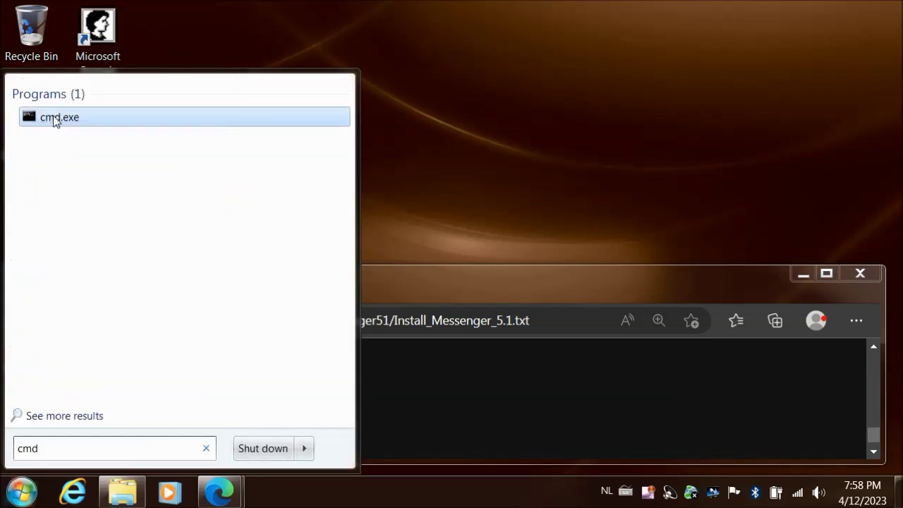
right_click(55, 120)
click(105, 149)
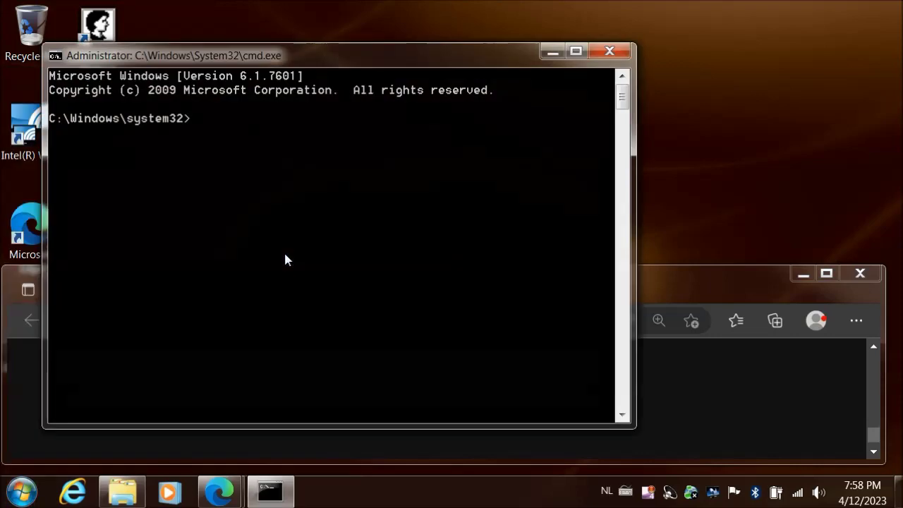
text(msiexec)
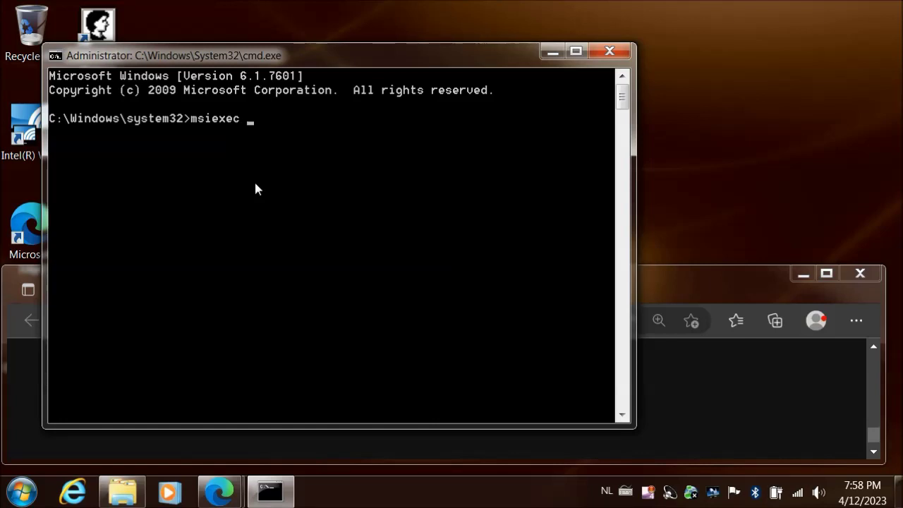
text( /i)
click(124, 492)
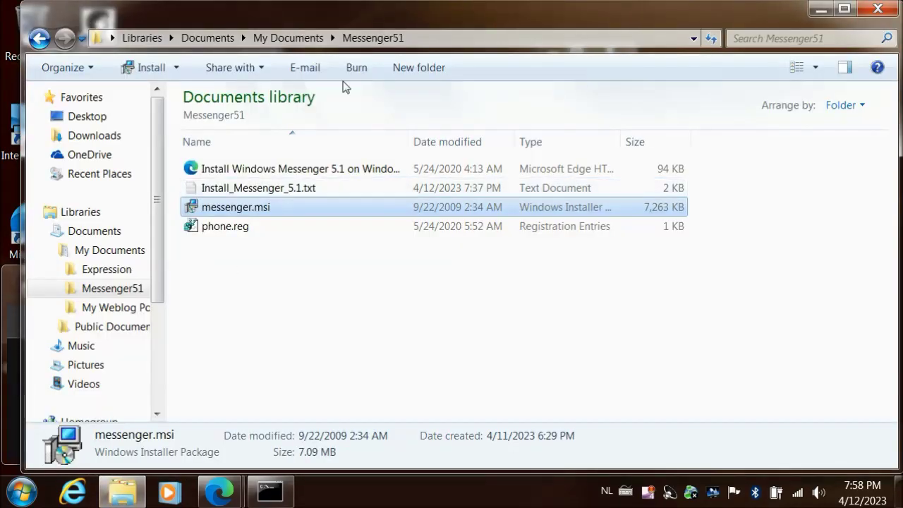
Copy the Messenger51 folder path from the Explorer address bar
click(425, 40)
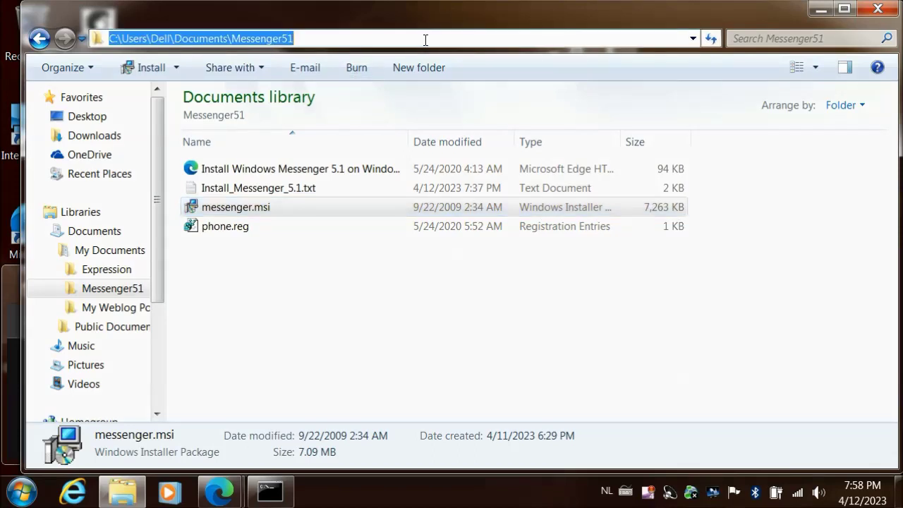
right_click(284, 35)
click(319, 82)
click(820, 9)
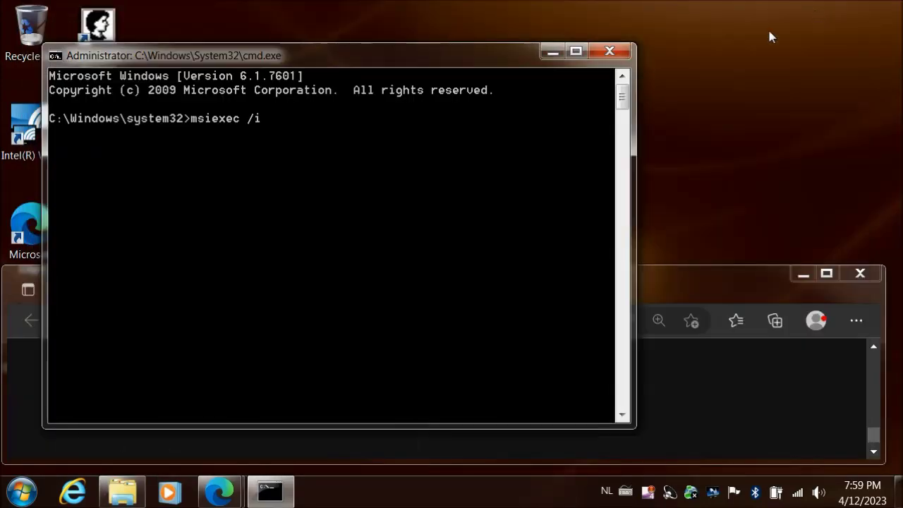
Paste the path after msiexec /i, append \messenger.msi, and run the command
right_click(464, 130)
click(509, 177)
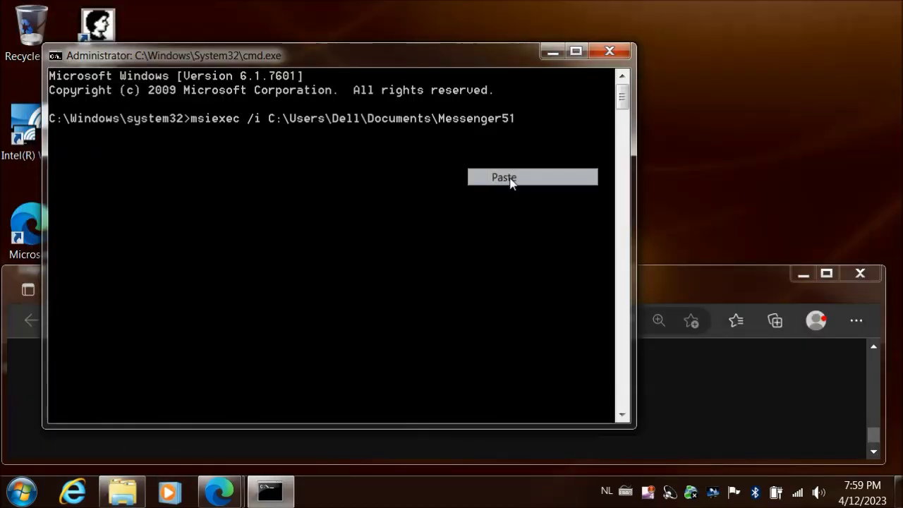
text(\messenger.msi)
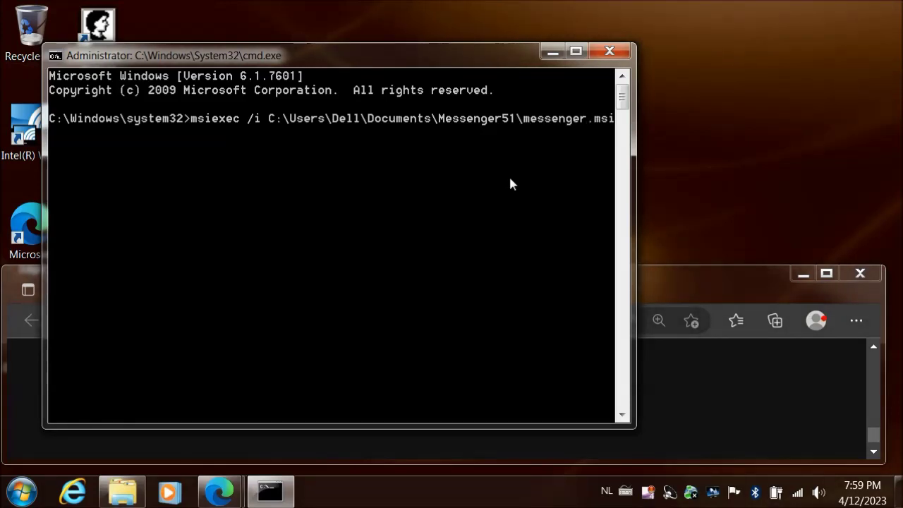
key(Return)
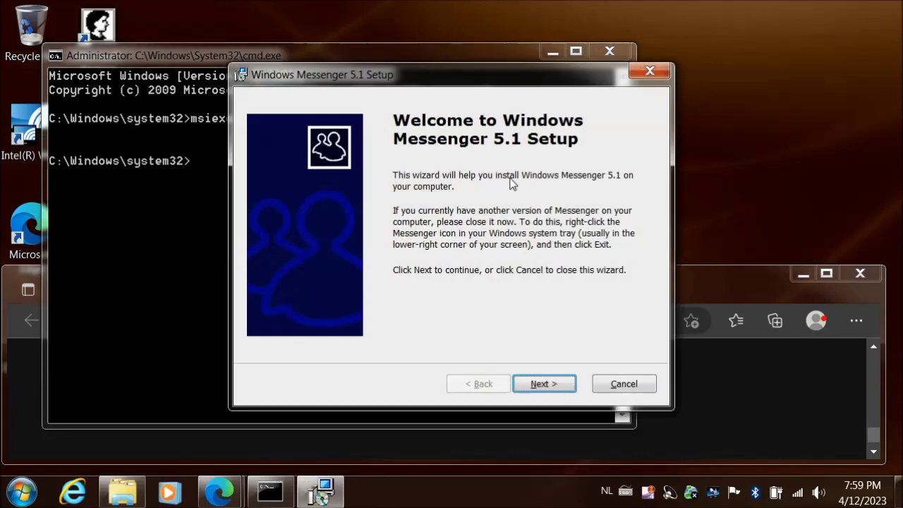
Accept the licence terms, install Windows Messenger 5.1, and finish the setup wizard
click(550, 387)
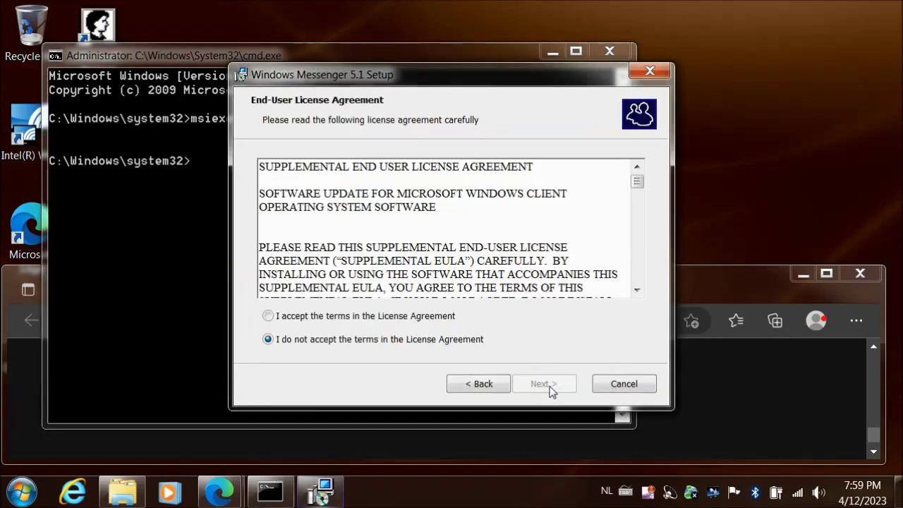
click(268, 316)
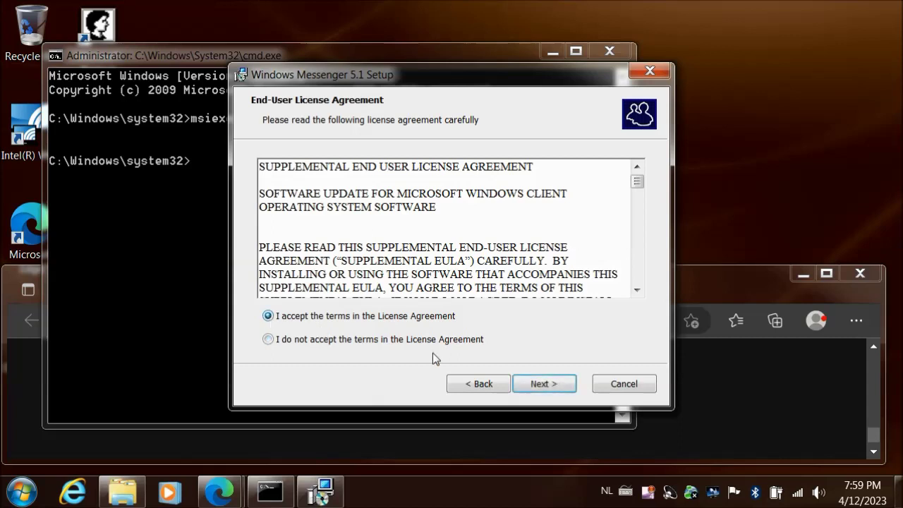
click(538, 387)
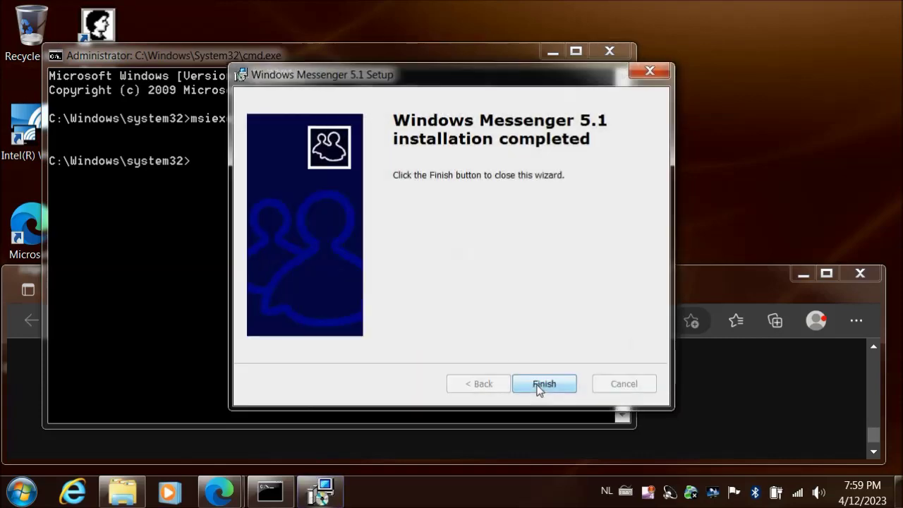
click(538, 383)
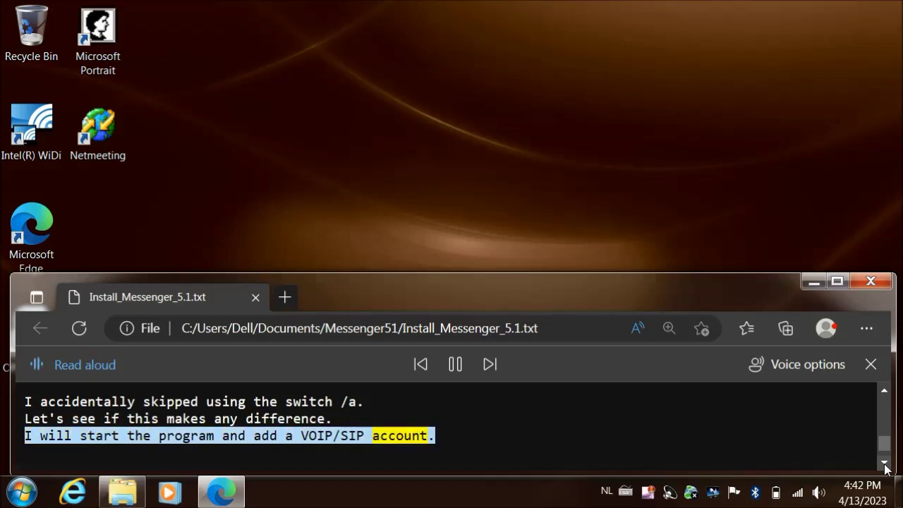
Launch Windows Messenger from Start > All Programs
click(884, 464)
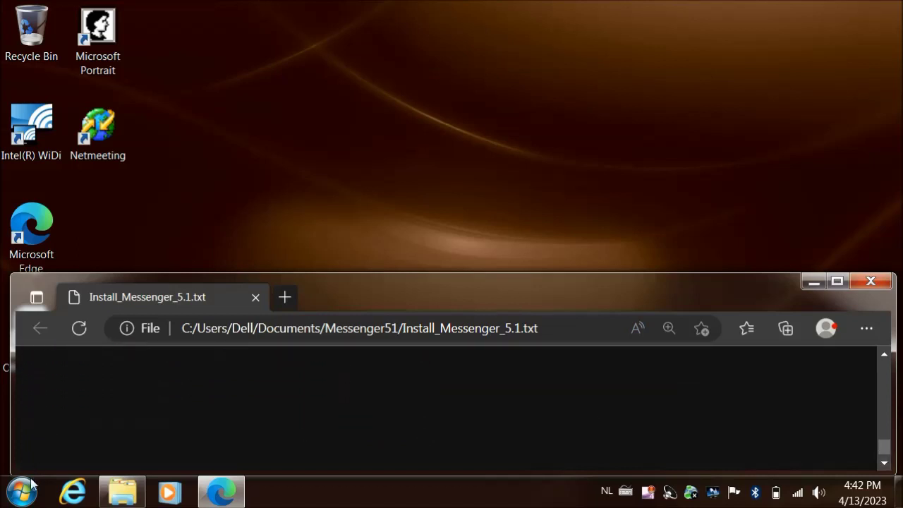
click(21, 491)
click(65, 425)
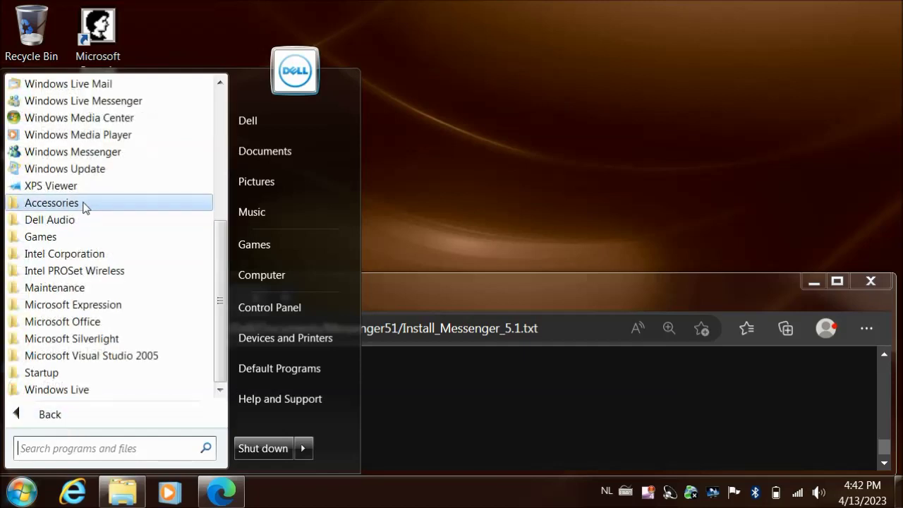
click(90, 155)
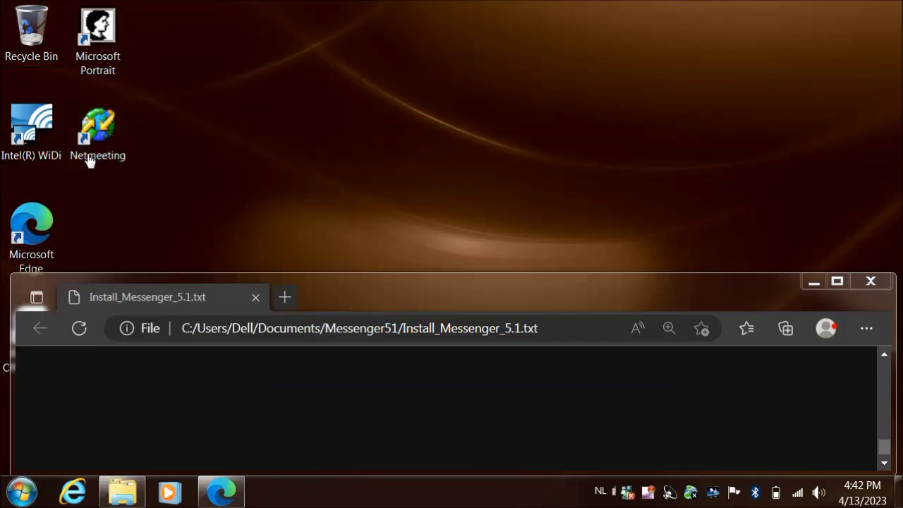
click(118, 56)
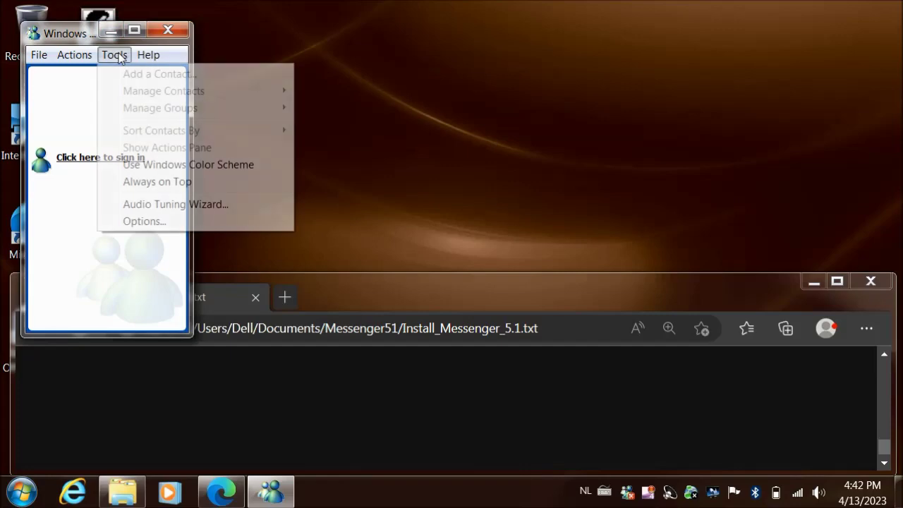
Enable a SIP Communications Service account in Messenger's Options Accounts settings
click(143, 222)
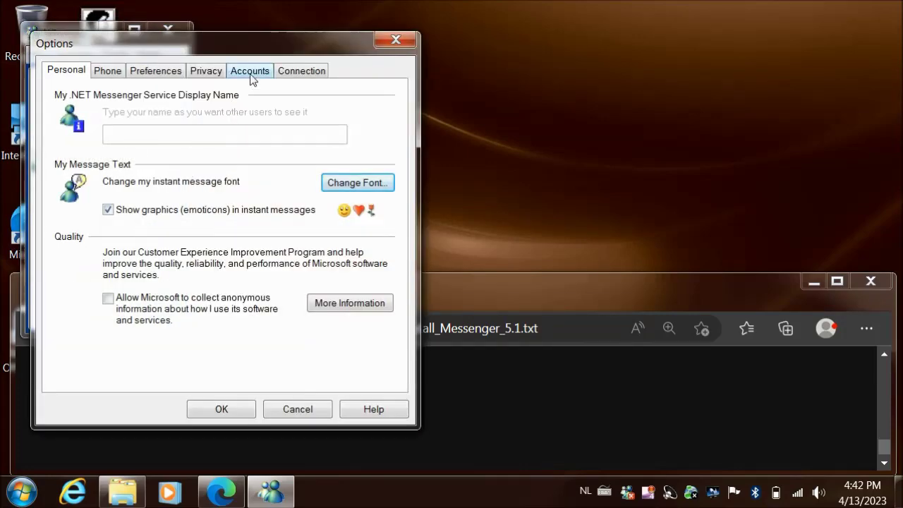
click(250, 72)
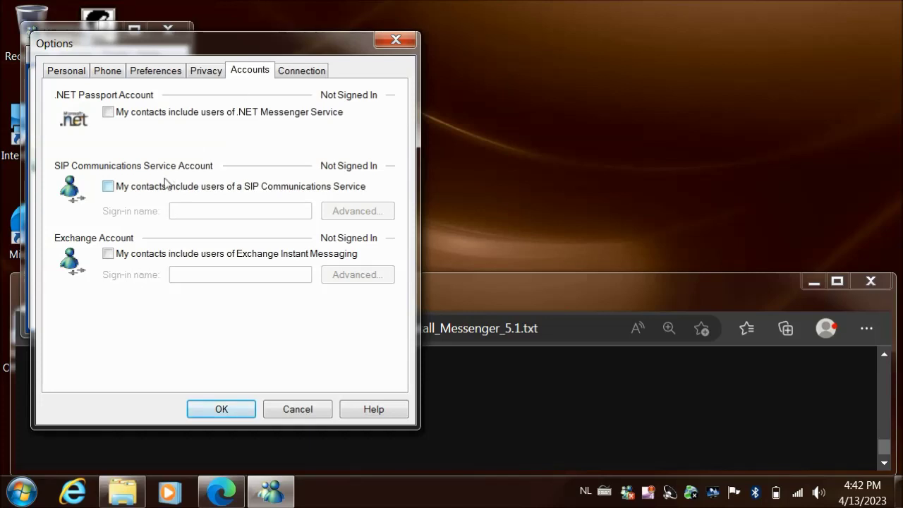
click(109, 187)
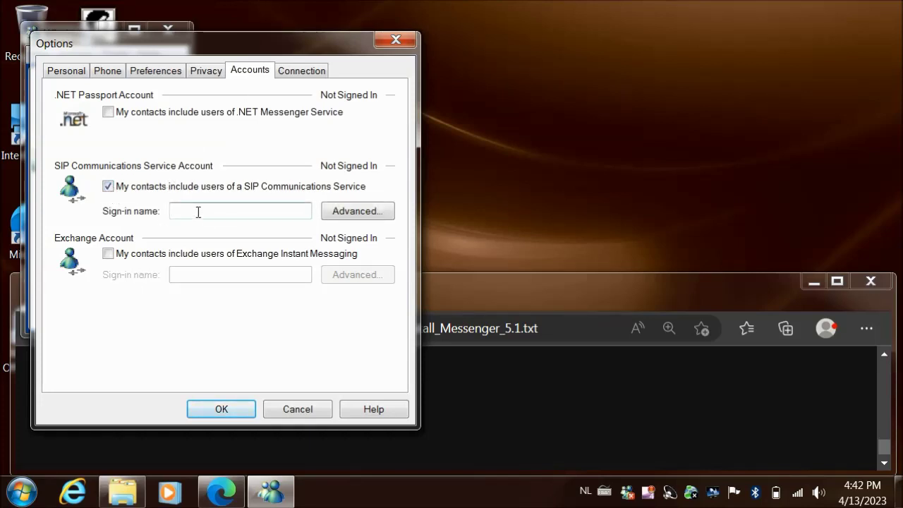
Configure the SIP connection manually with server sip.rynga.com over UDP and save the options
click(356, 212)
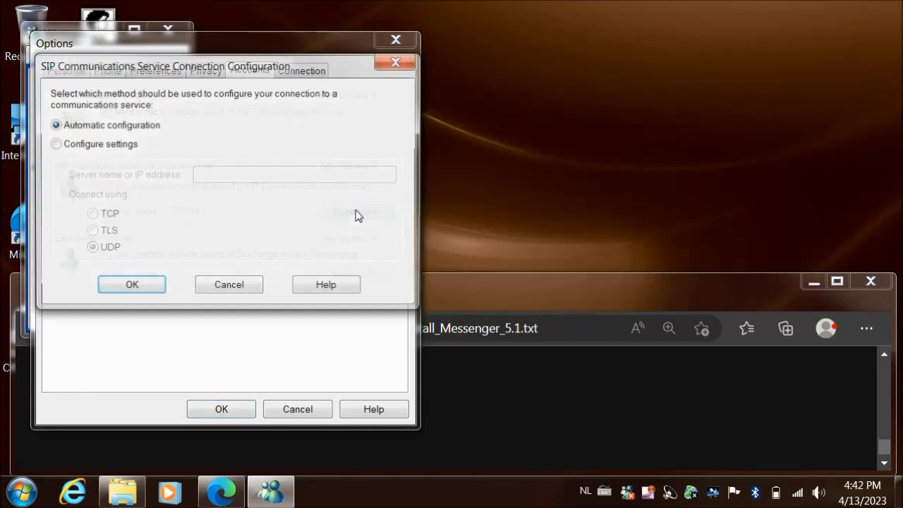
click(56, 144)
click(226, 179)
text(sip)
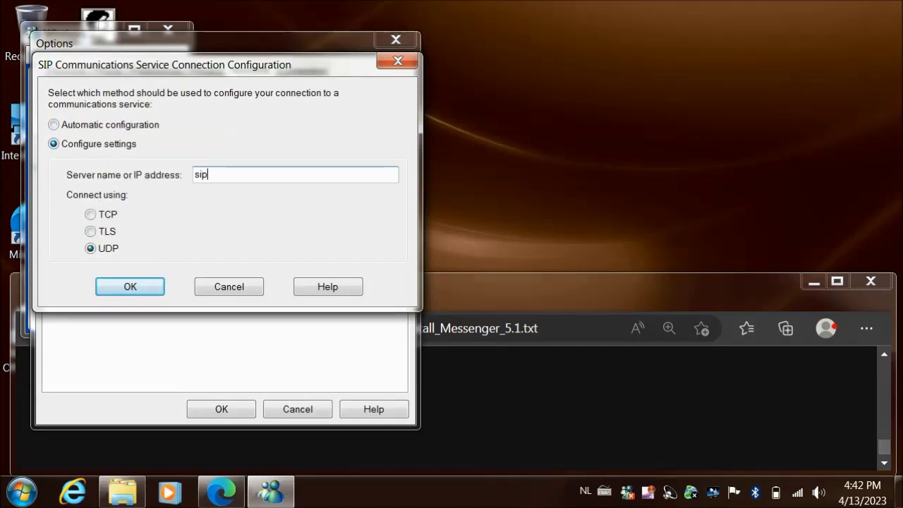
text(.rynga.com)
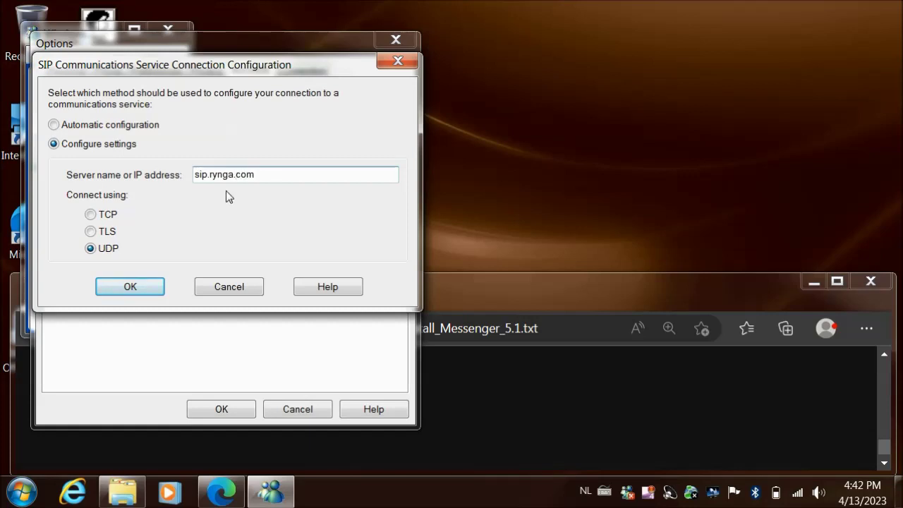
click(155, 289)
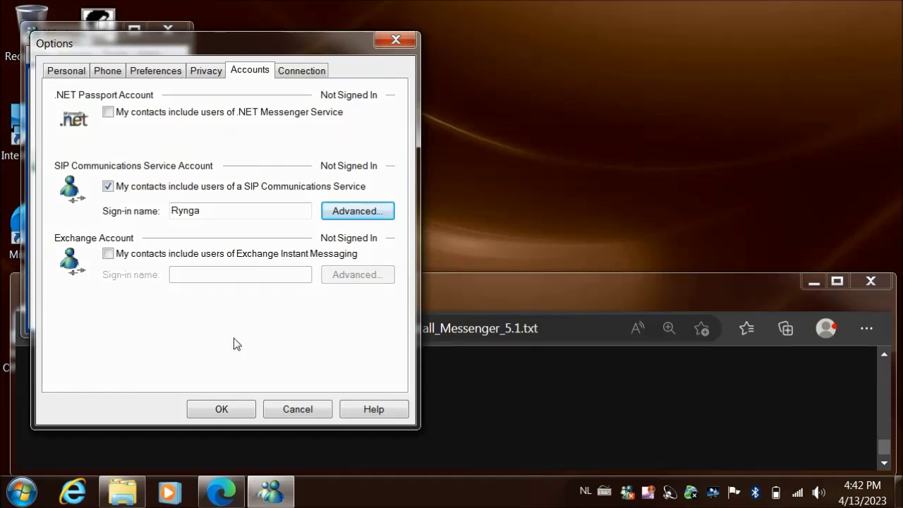
click(223, 409)
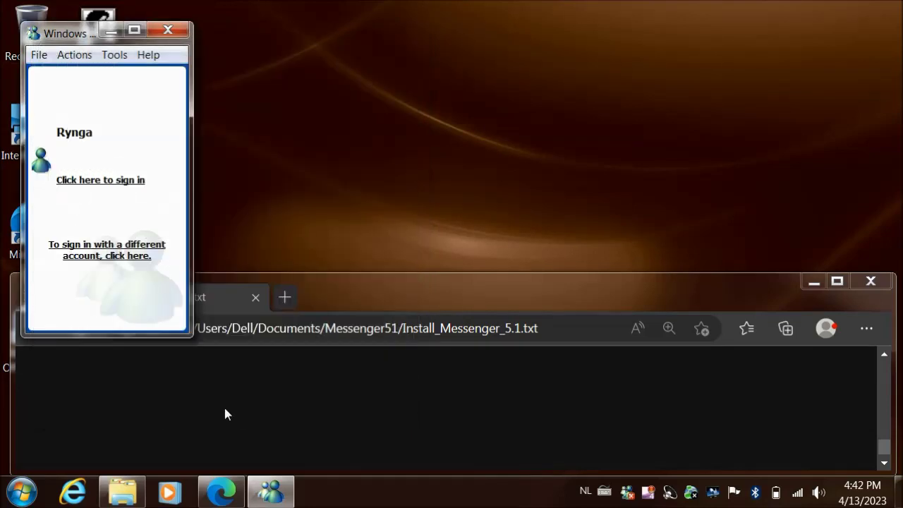
click(110, 180)
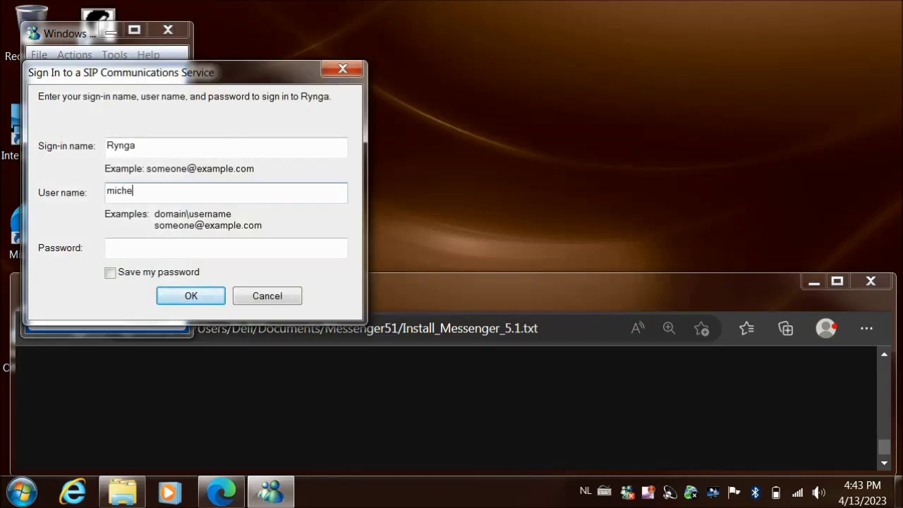
Sign in to Rynga with the account user name and password, then minimize Messenger
text(michelrynga01)
click(128, 248)
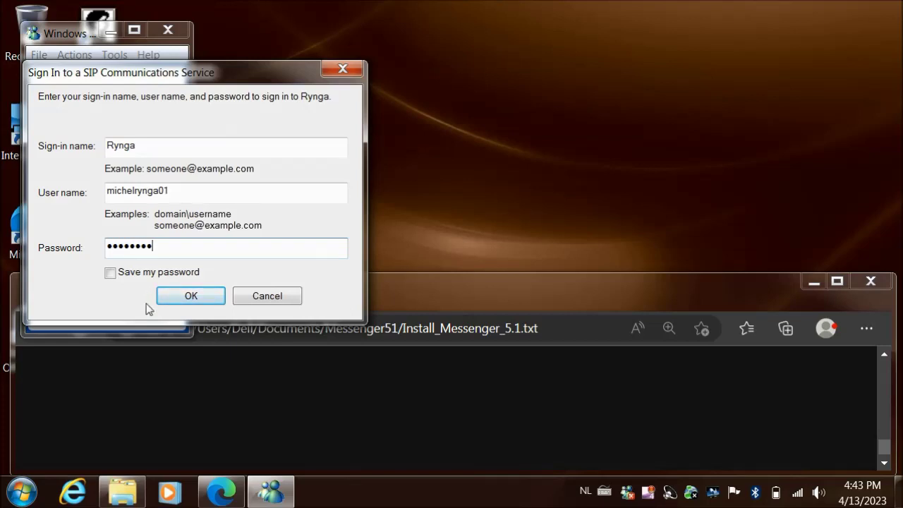
click(190, 296)
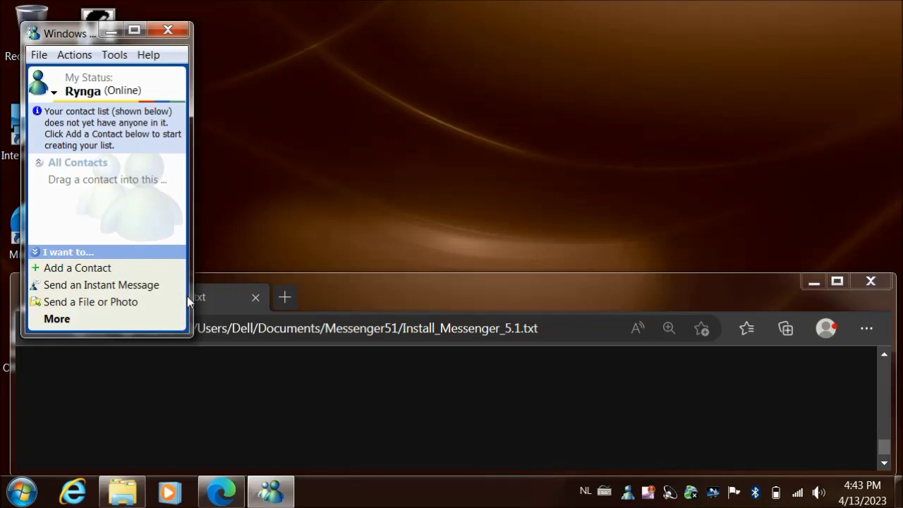
click(110, 31)
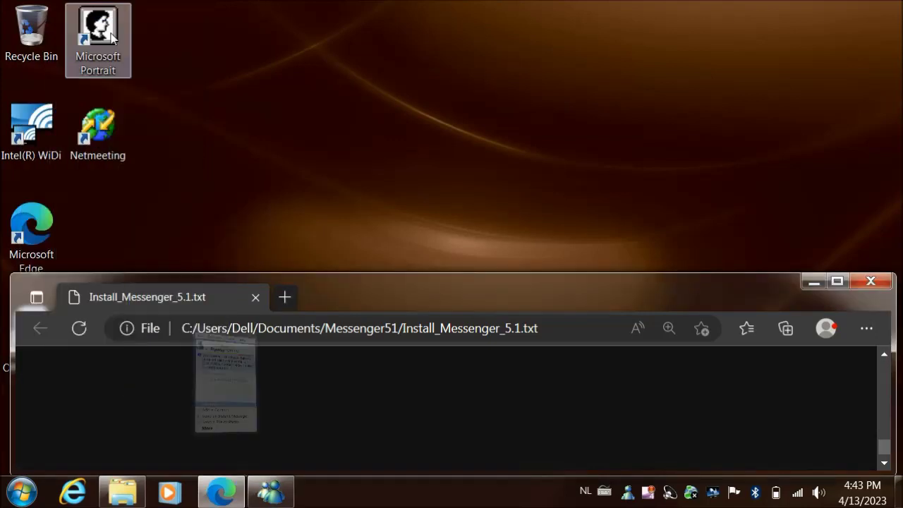
key(ctrl+shift+u)
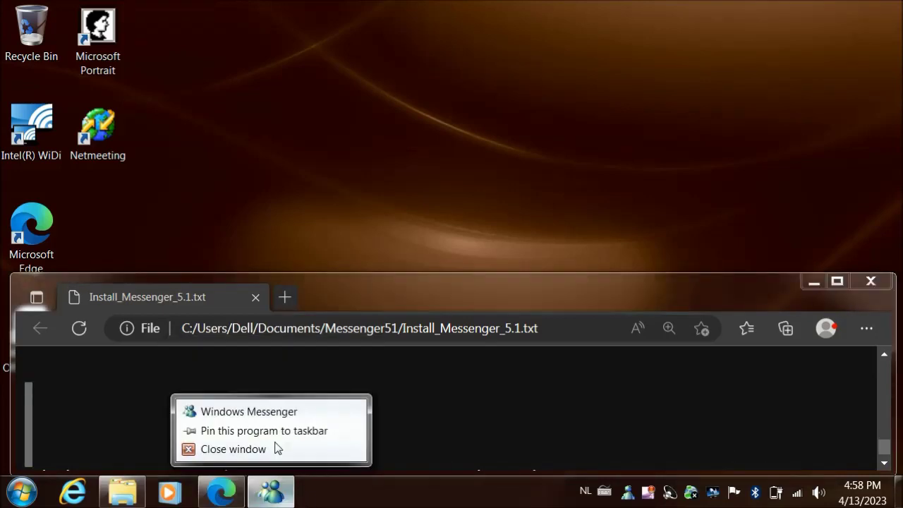
click(266, 412)
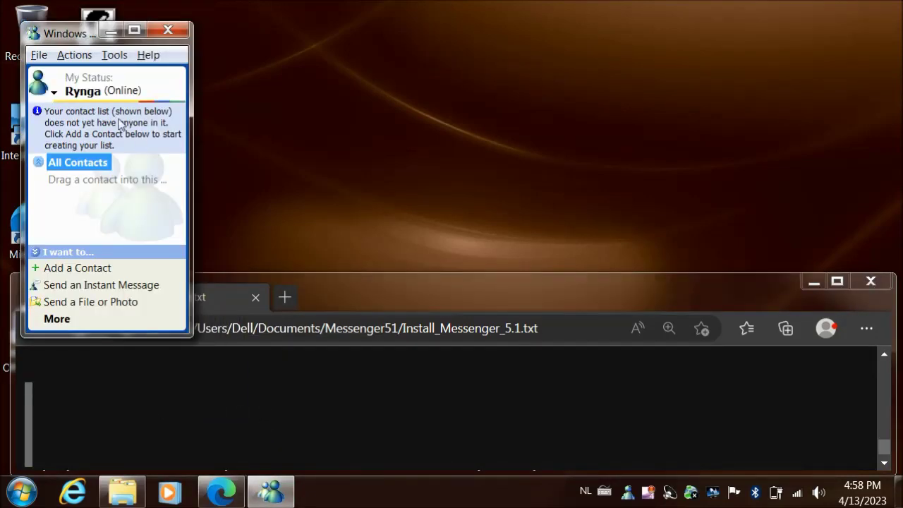
click(72, 57)
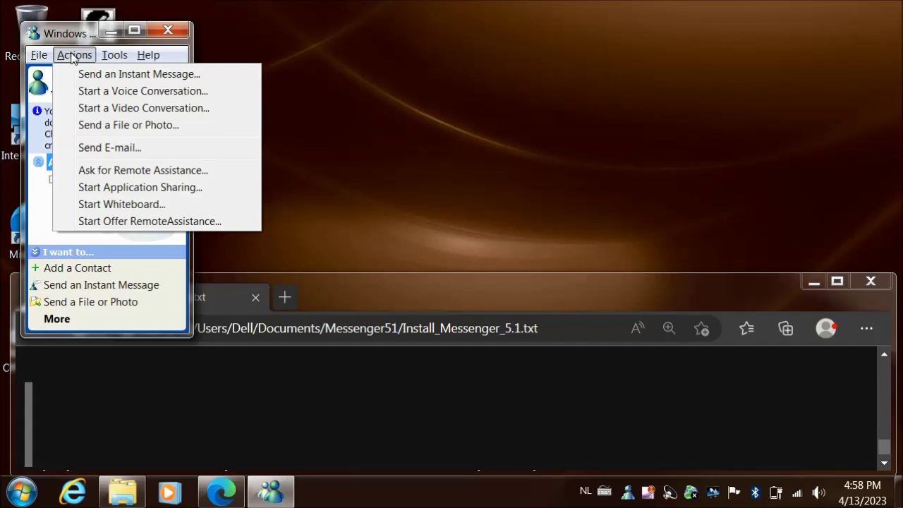
click(73, 56)
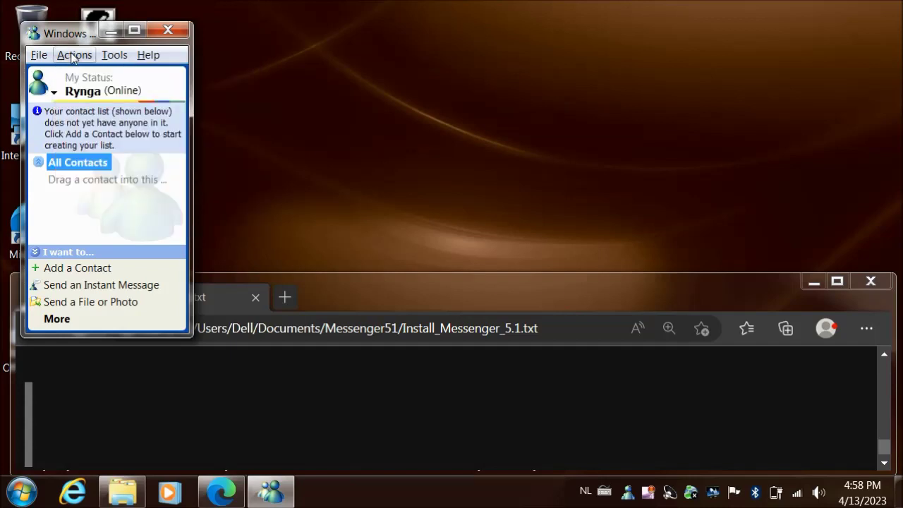
click(112, 31)
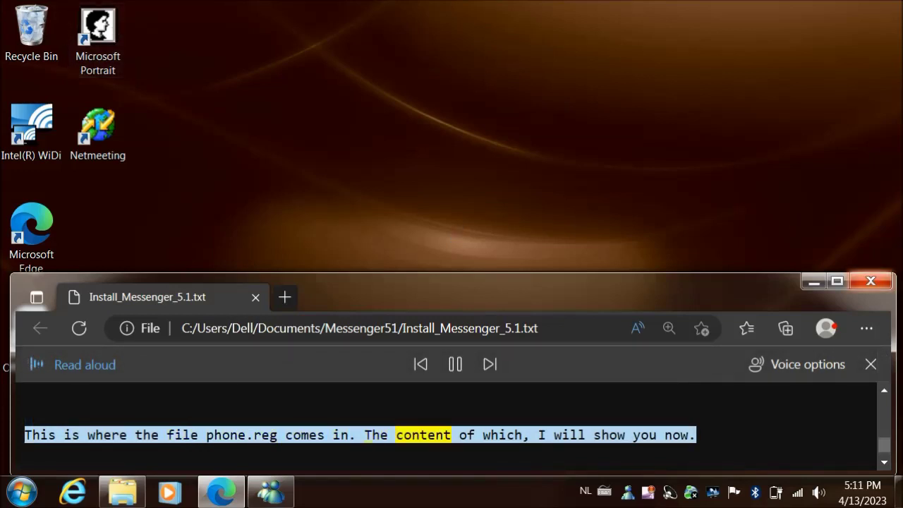
View phone.reg's CorpPC2Phone=1 policy in Notepad, close it, and minimize the Messenger51 folder
click(885, 464)
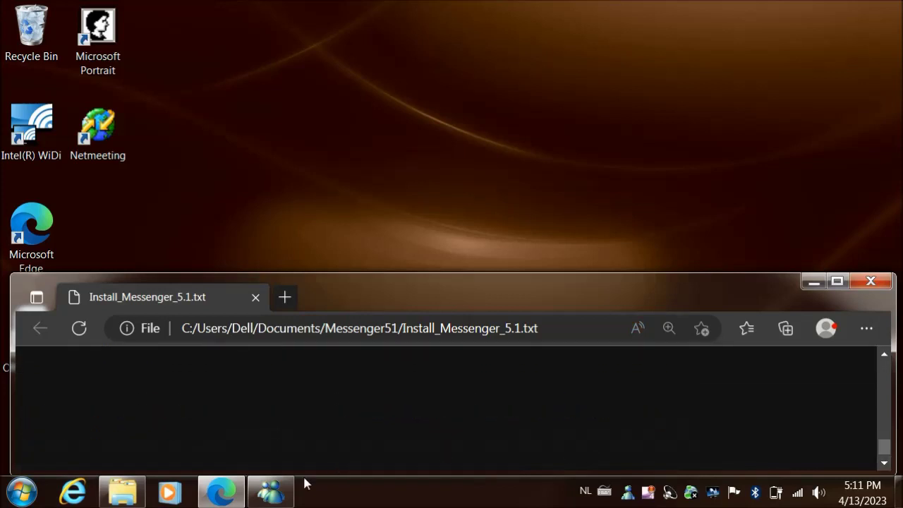
click(112, 497)
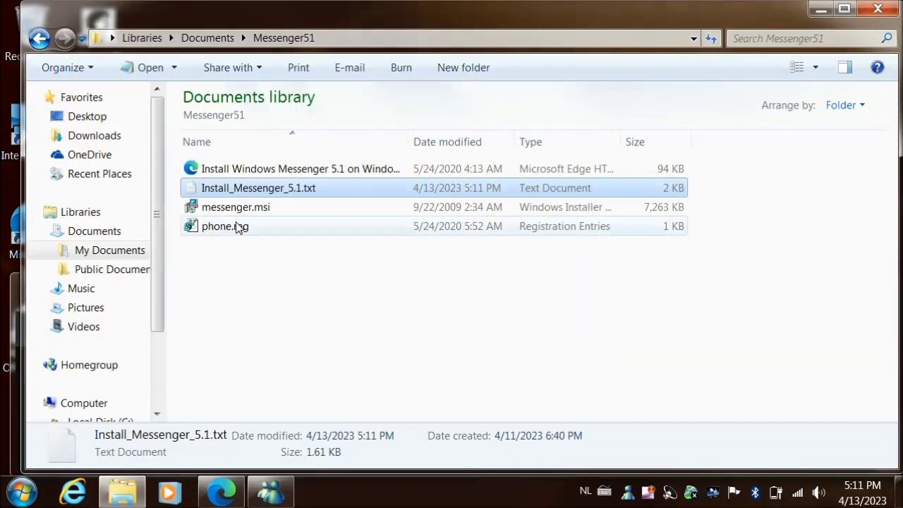
click(237, 226)
right_click(235, 224)
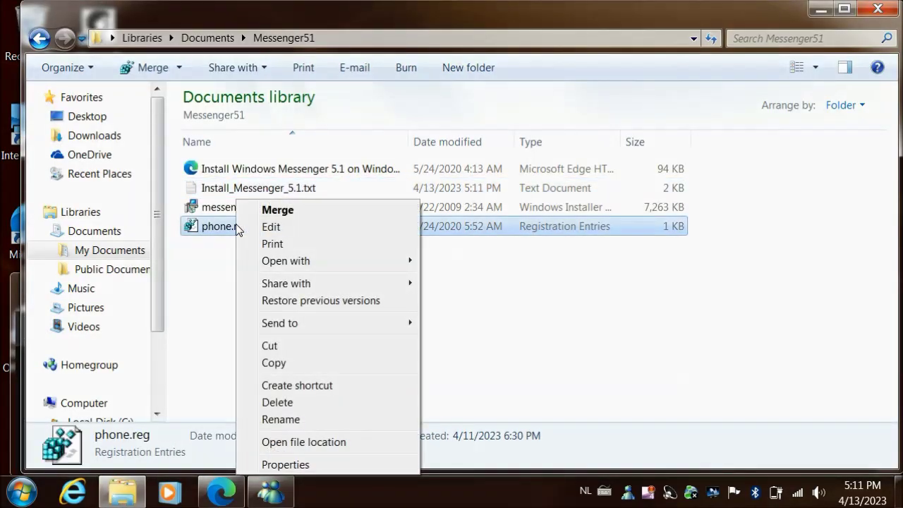
click(283, 226)
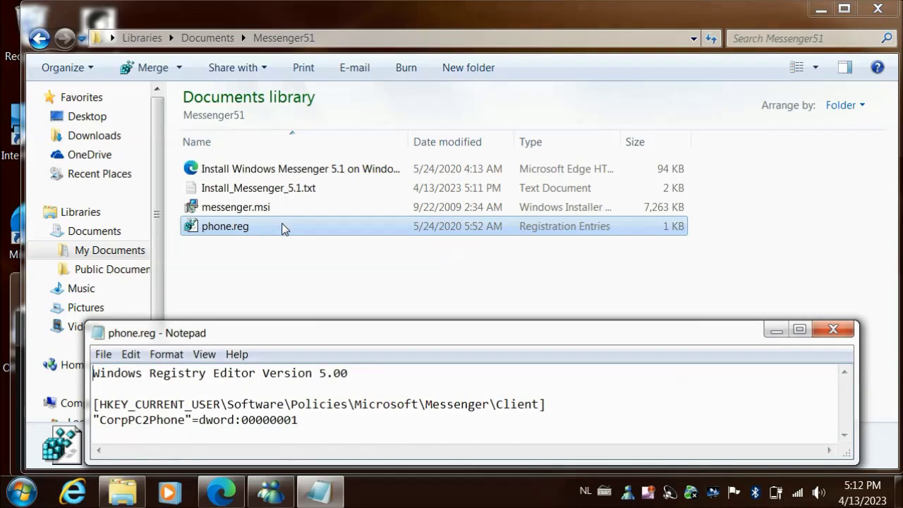
click(833, 330)
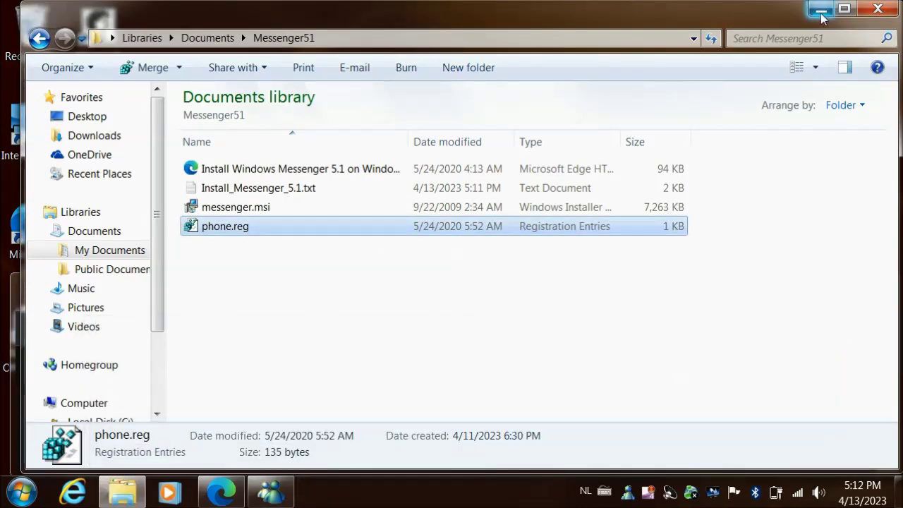
click(821, 11)
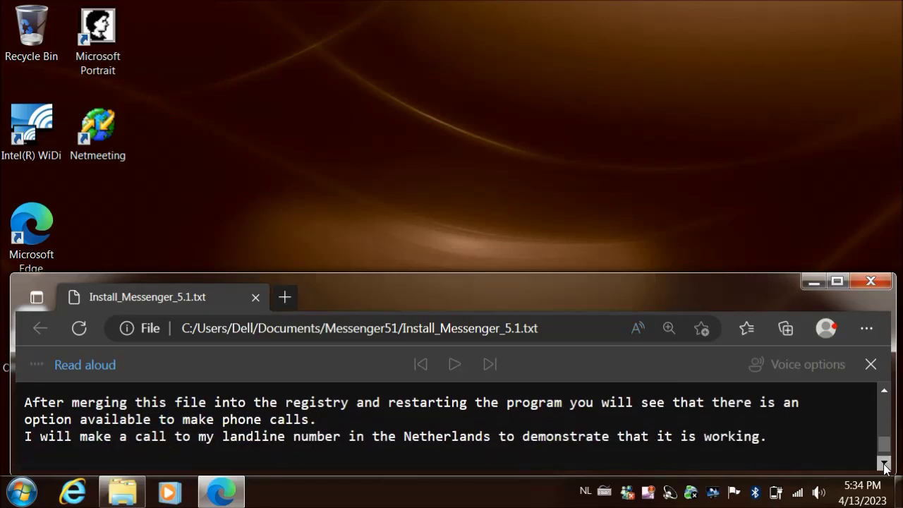
scroll(885, 468, down, 3)
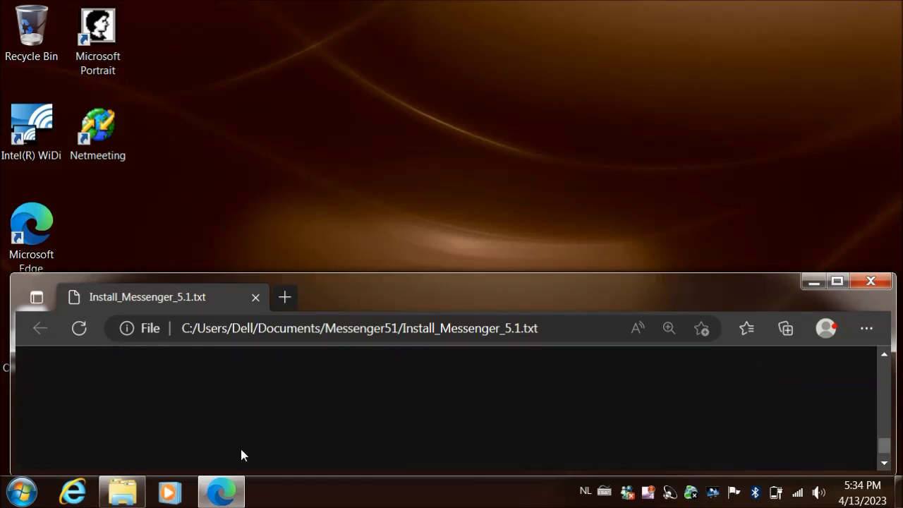
Merge phone.reg into the registry, confirm and dismiss the prompts, then minimize the Messenger51 folder
click(22, 491)
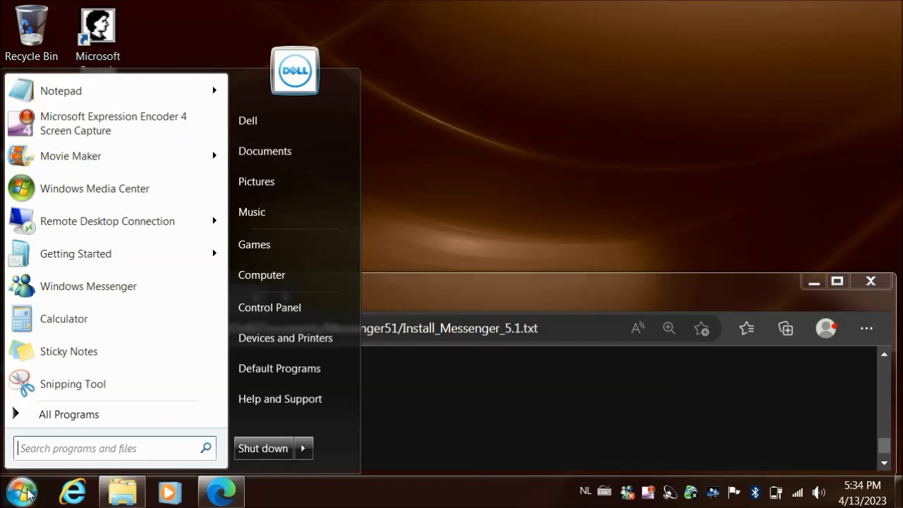
click(120, 493)
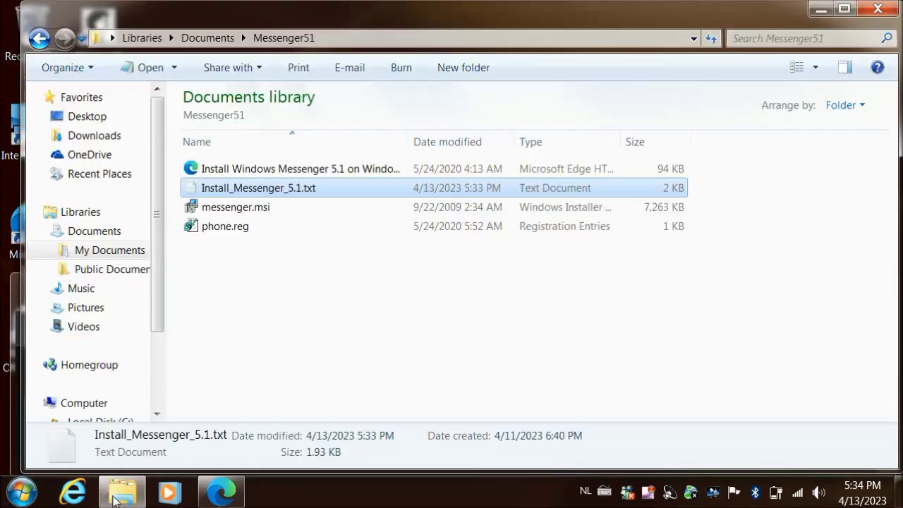
right_click(268, 233)
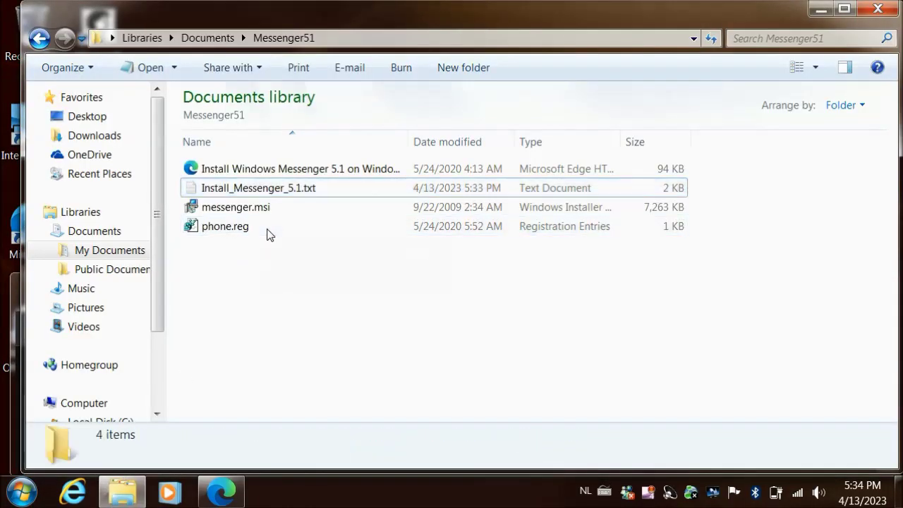
click(232, 224)
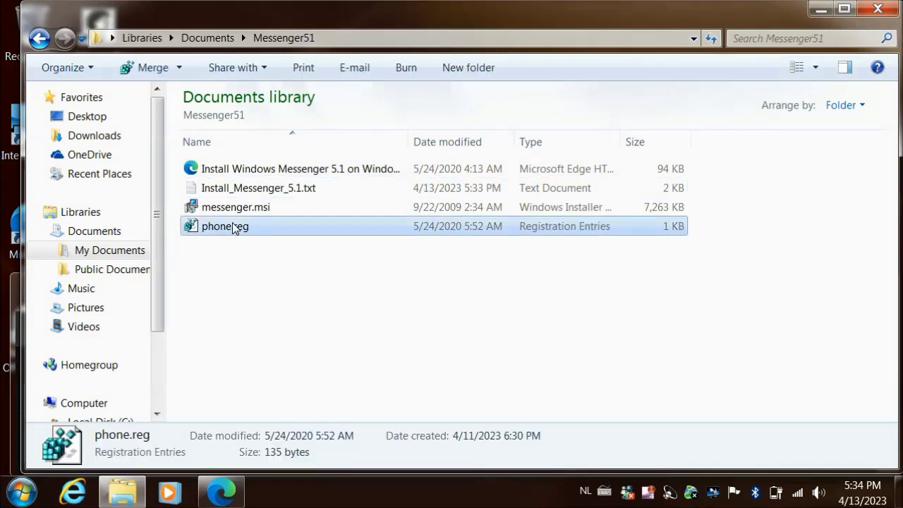
right_click(232, 225)
click(269, 210)
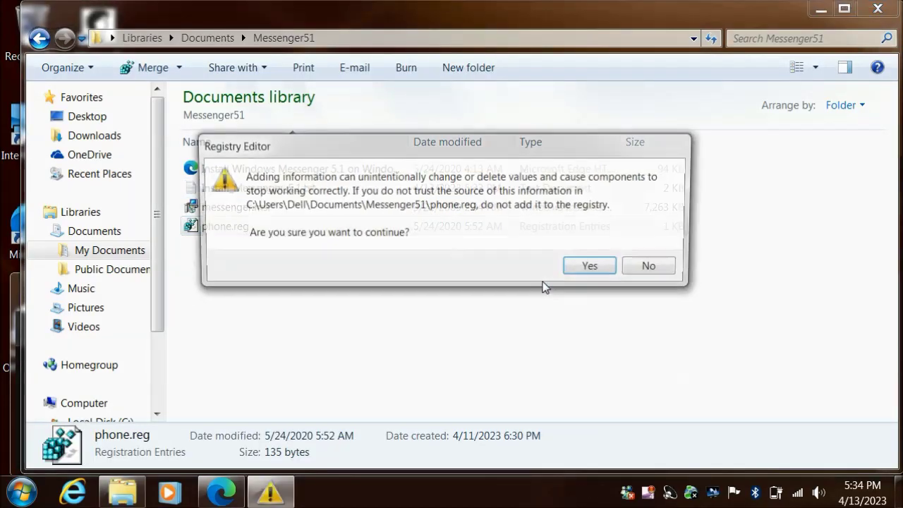
click(590, 269)
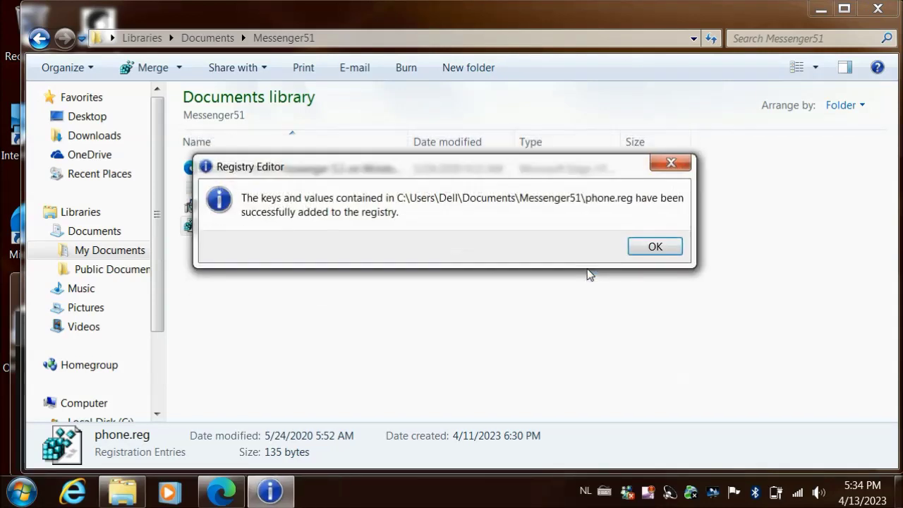
click(642, 252)
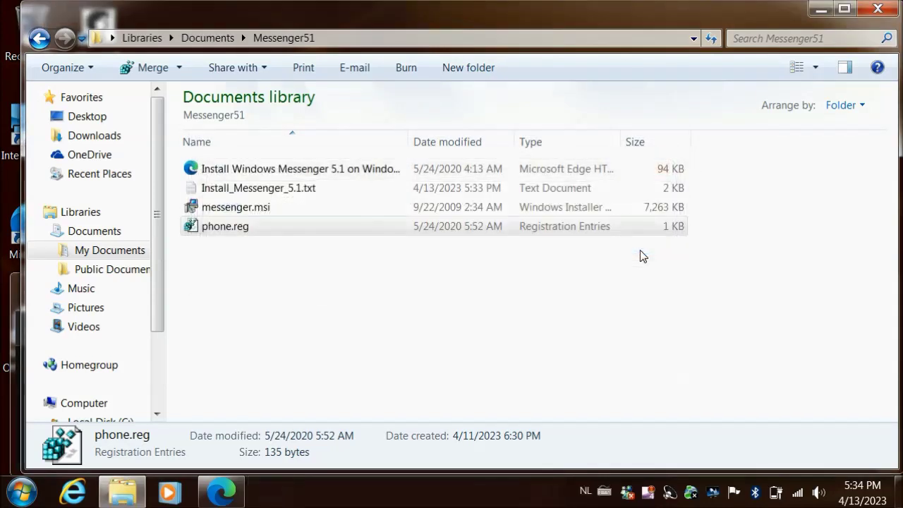
click(829, 10)
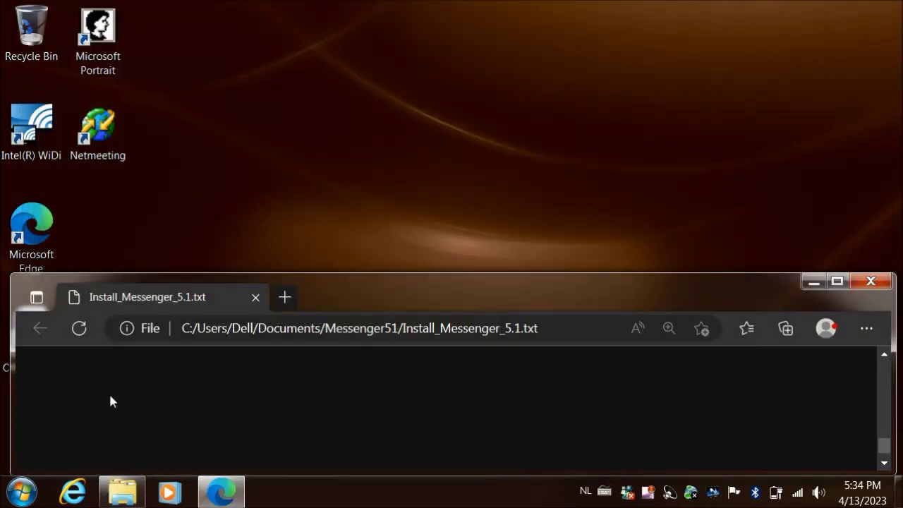
Launch Windows Messenger from the Start menu and sign in to the SIP service with the account password
click(23, 492)
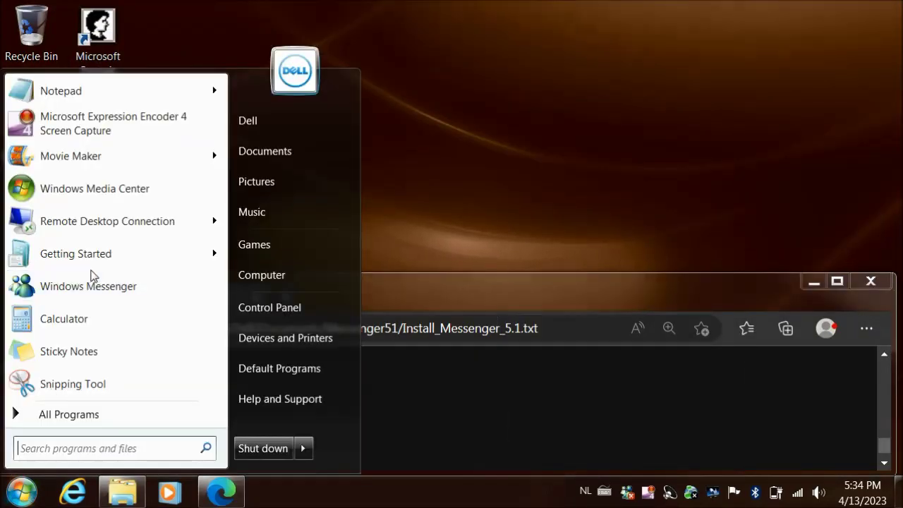
click(89, 290)
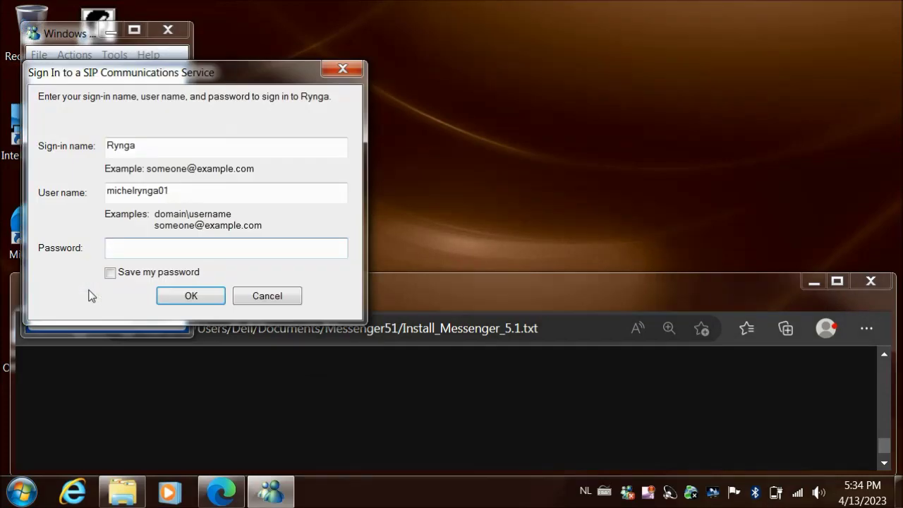
text(••••••••)
click(168, 298)
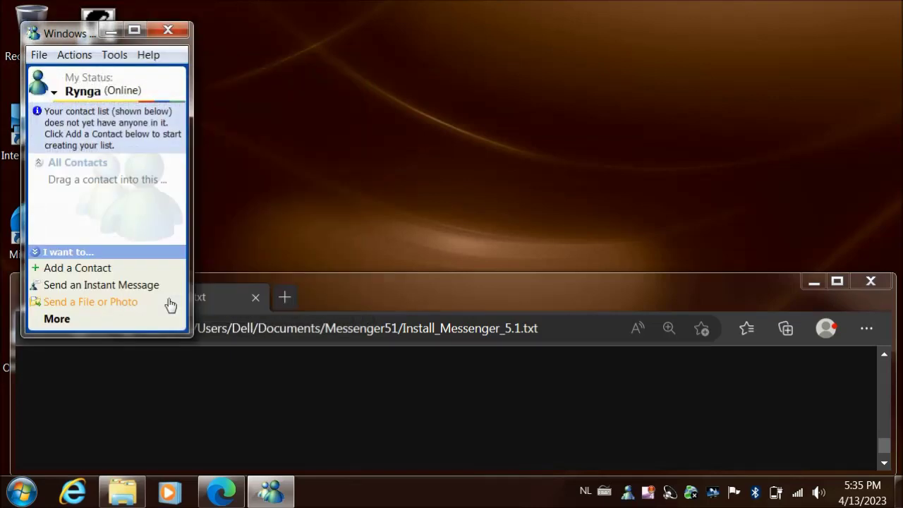
Open Make a Phone Call, choose 'Netherlands, The (31)' and enter the Dutch landline number
click(73, 56)
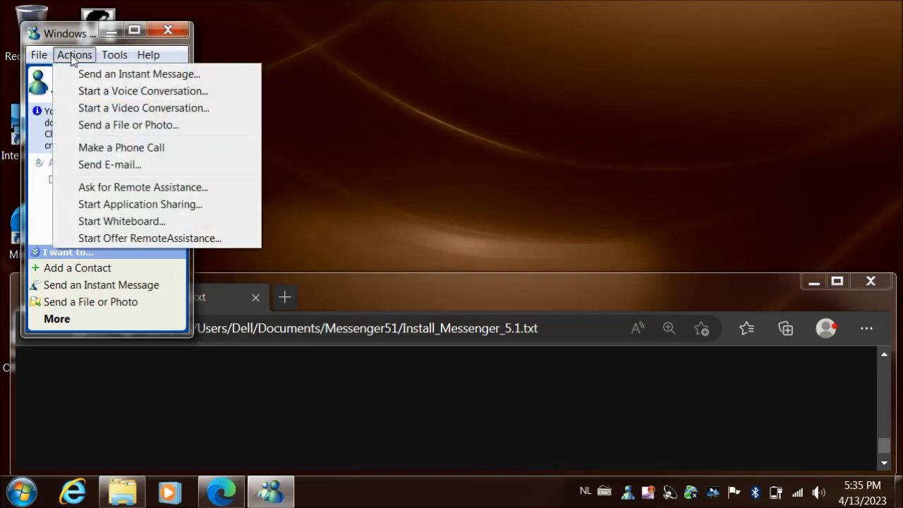
click(116, 147)
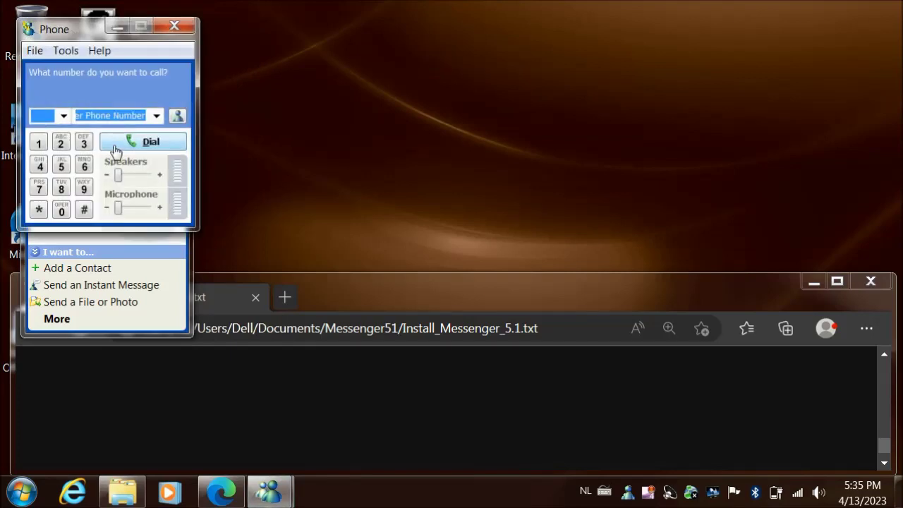
click(64, 116)
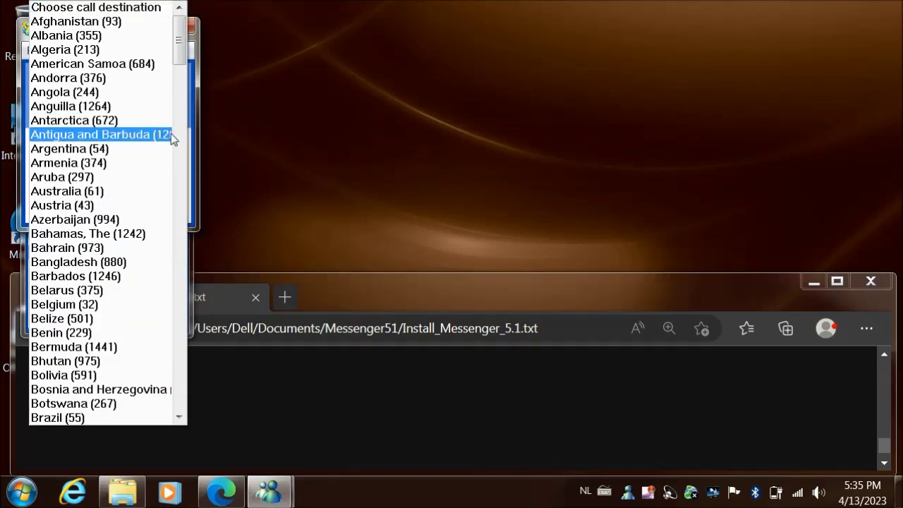
drag(181, 54, 201, 269)
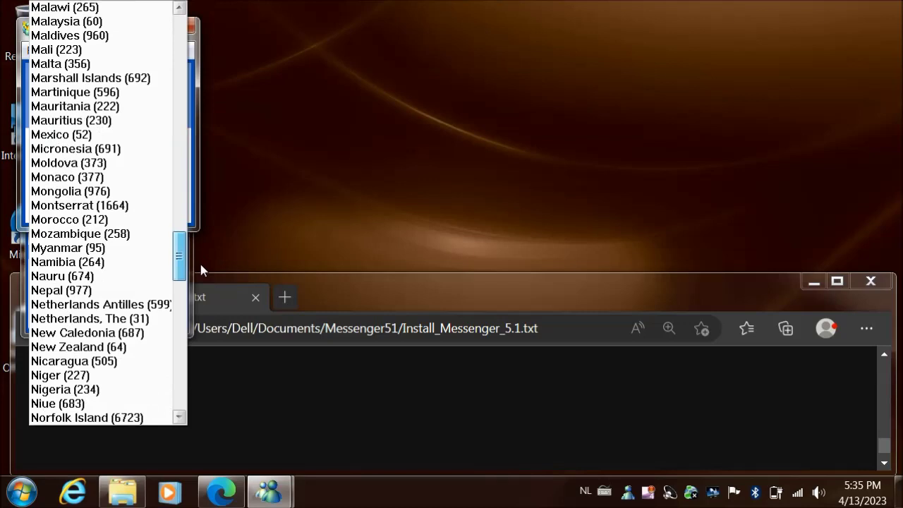
click(134, 319)
click(126, 117)
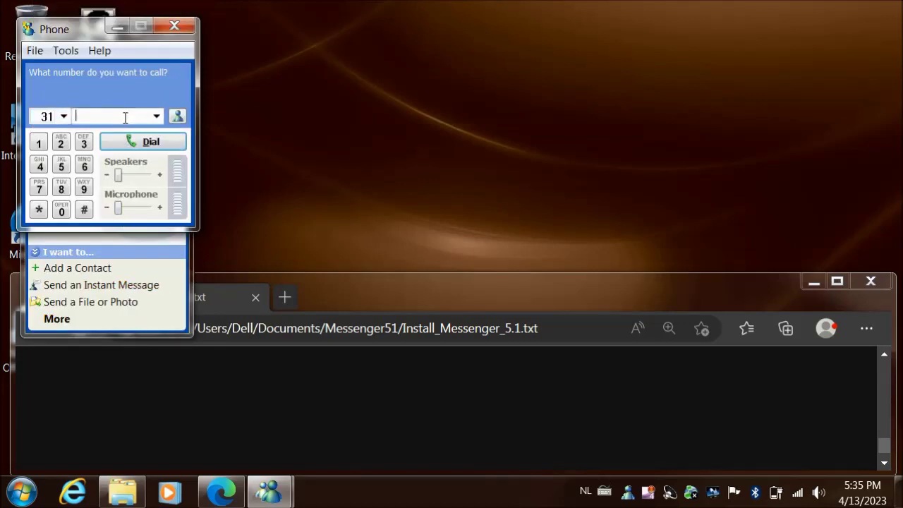
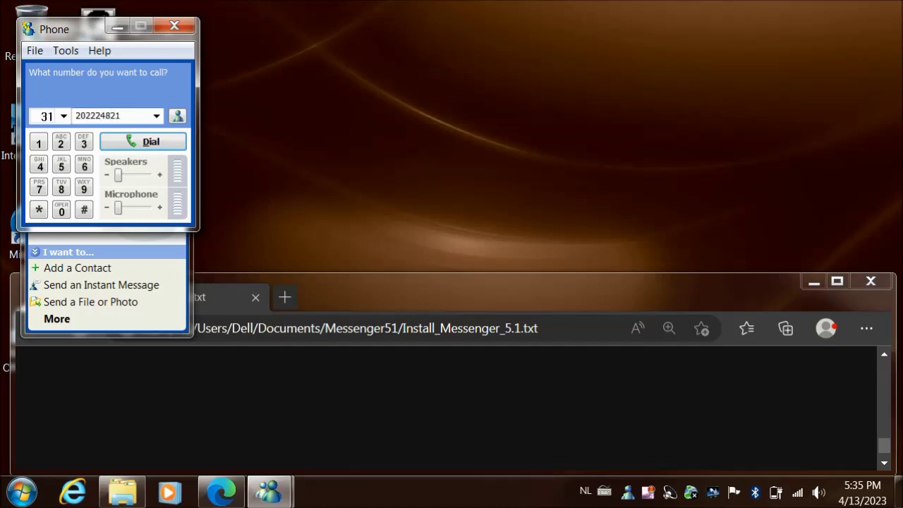
Dial the number and go through the wizard's intro, Integrated Webcam and microphone/speaker pages
click(159, 141)
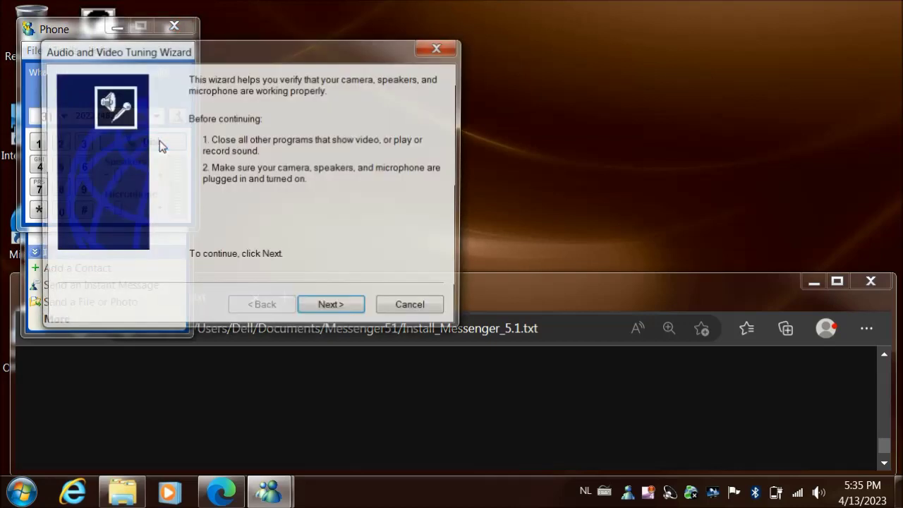
click(332, 309)
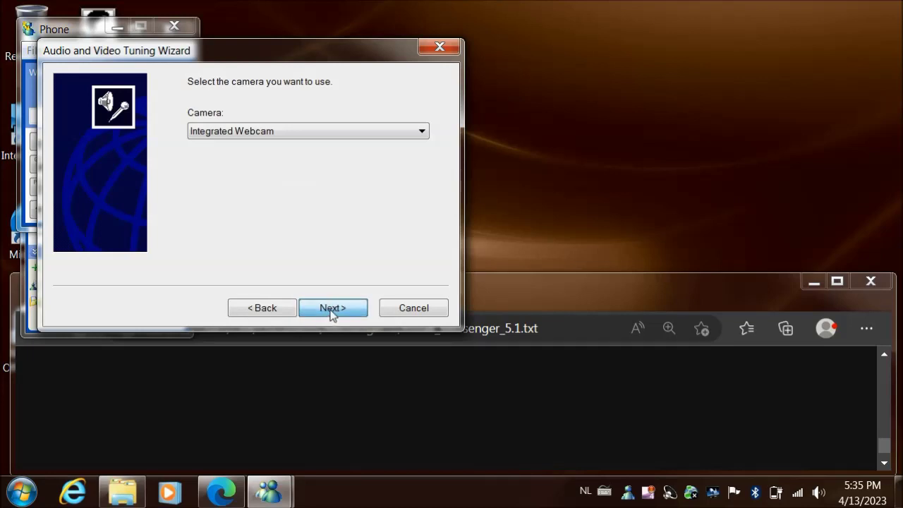
click(332, 312)
click(331, 312)
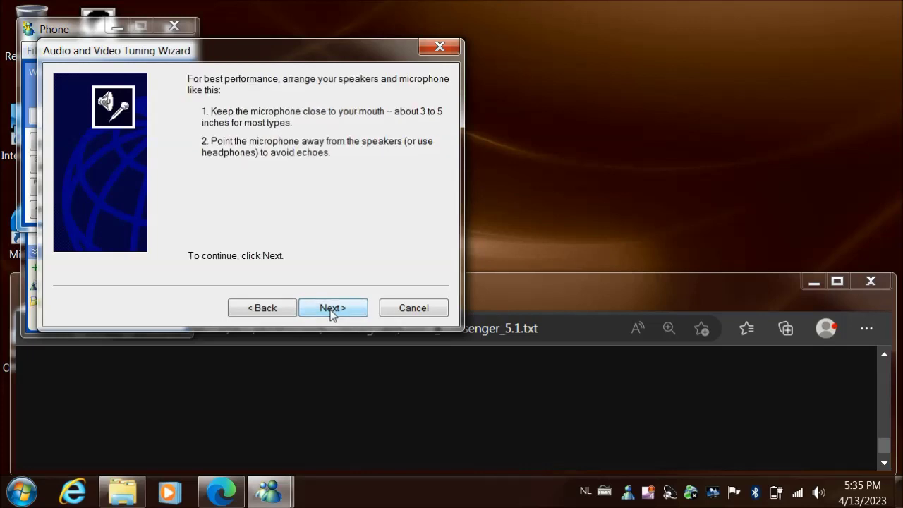
click(331, 313)
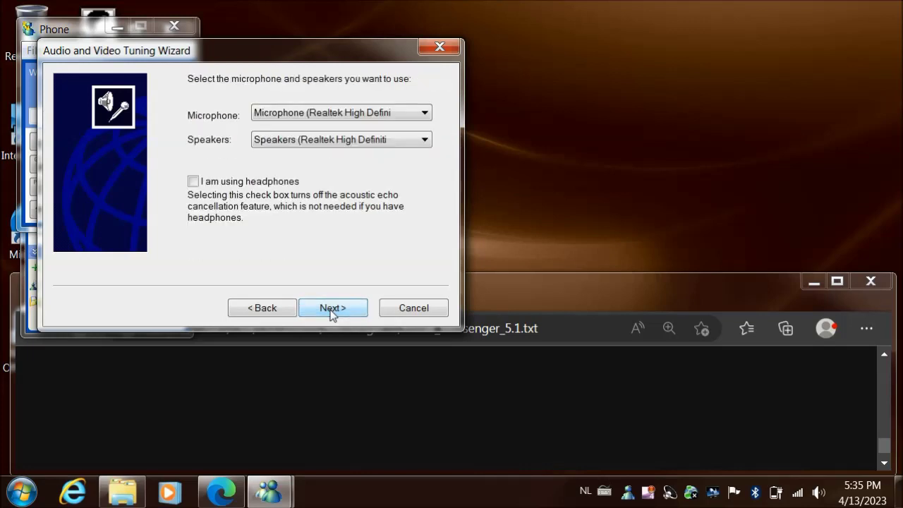
click(331, 312)
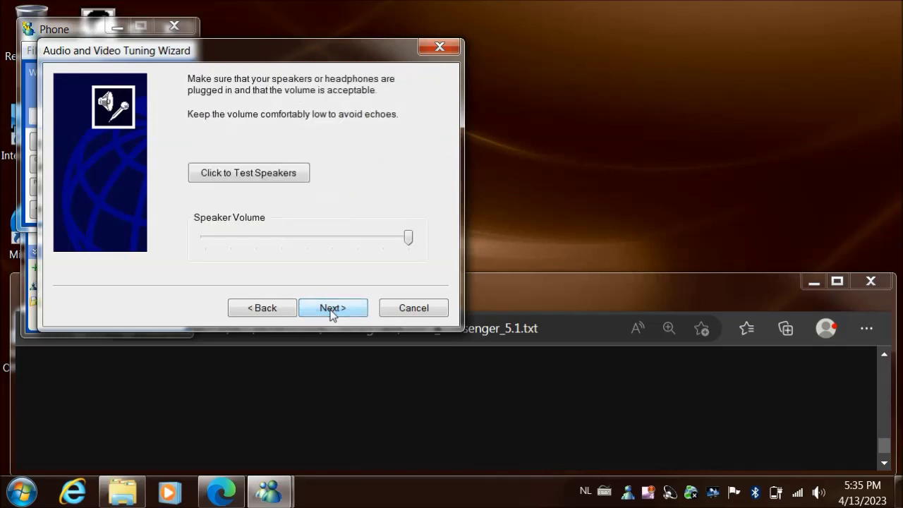
Test the speakers twice, pass the microphone volume check and close the tuning wizard
click(288, 179)
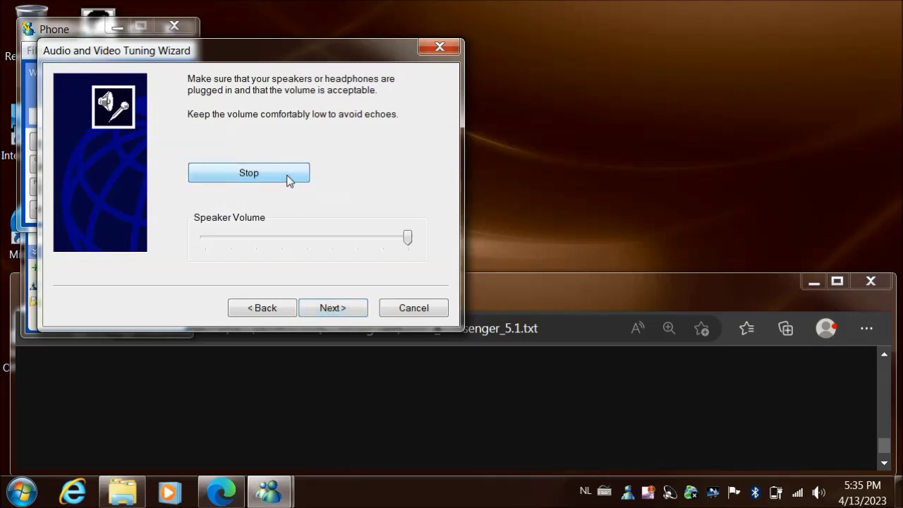
click(288, 179)
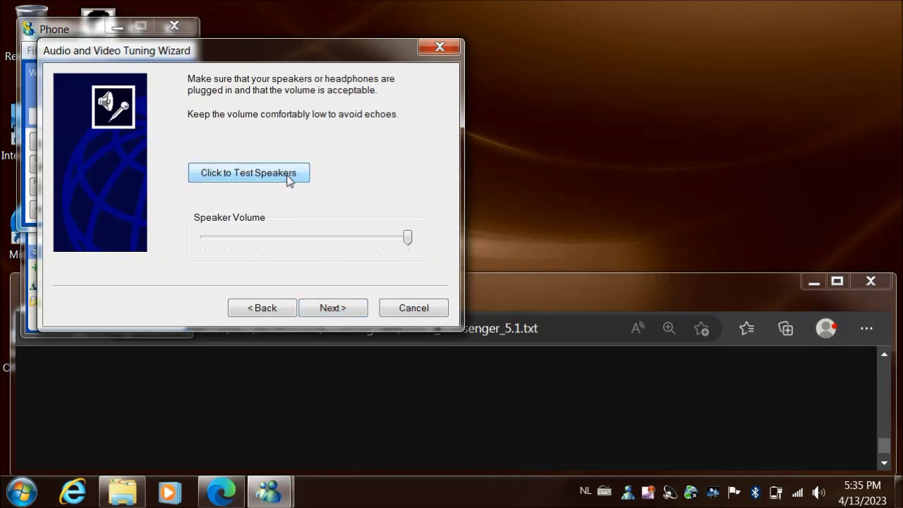
click(288, 178)
click(288, 179)
click(355, 309)
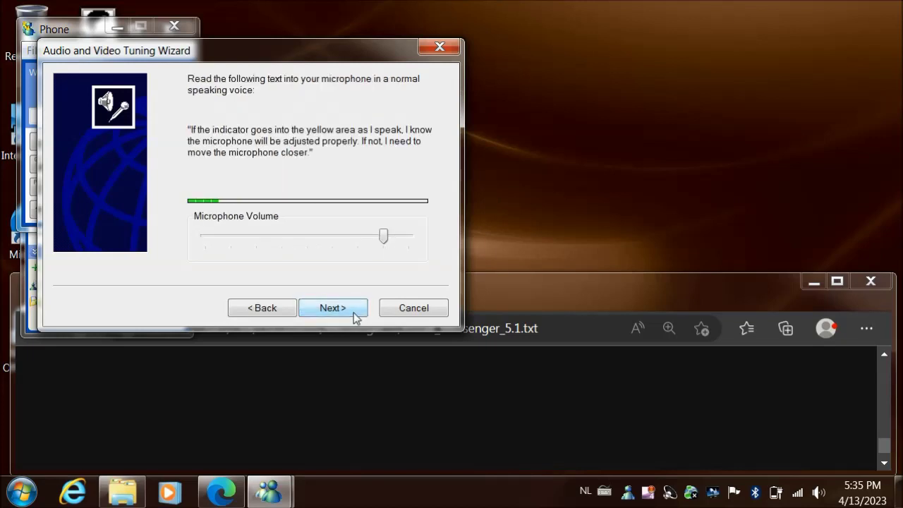
click(355, 314)
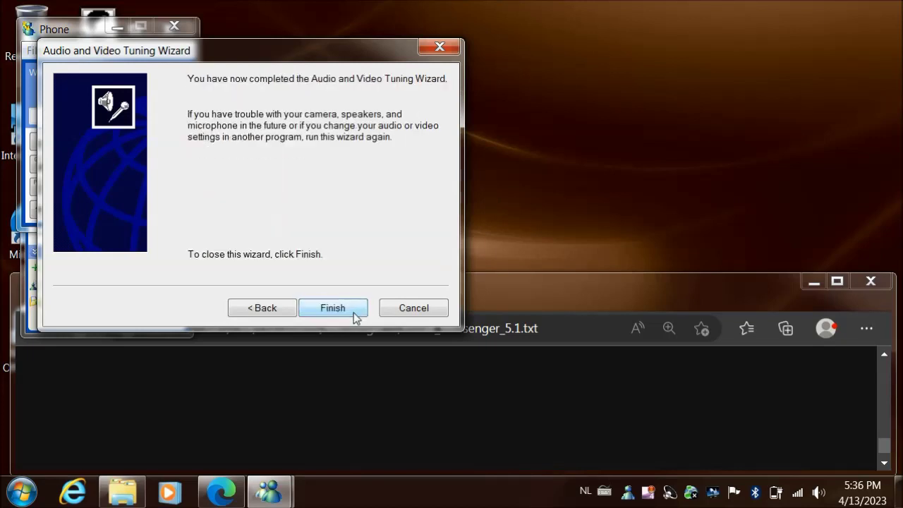
click(353, 314)
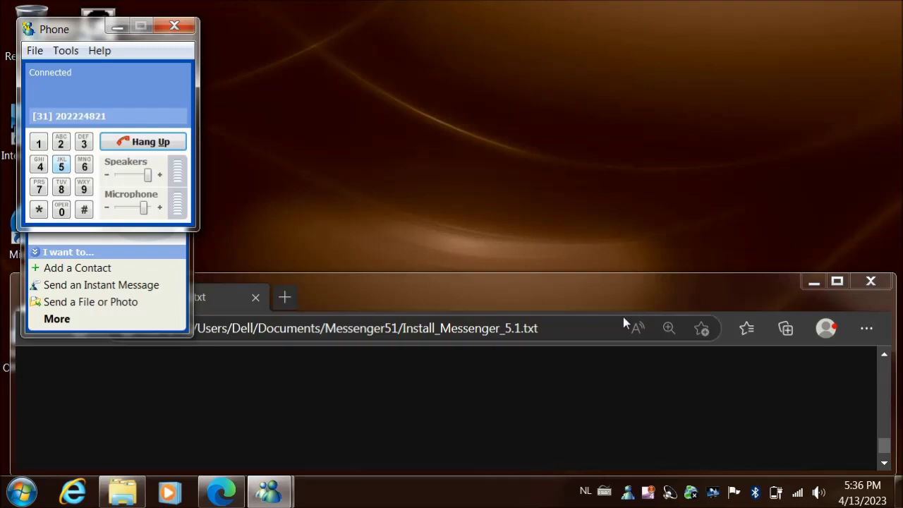
Hang up the connected Netherlands call, close the Phone window and minimize Messenger
click(133, 144)
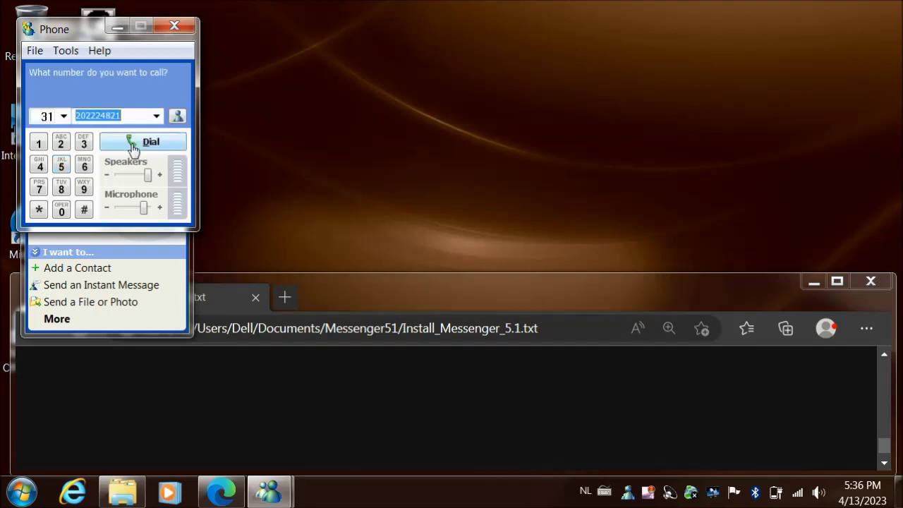
click(176, 27)
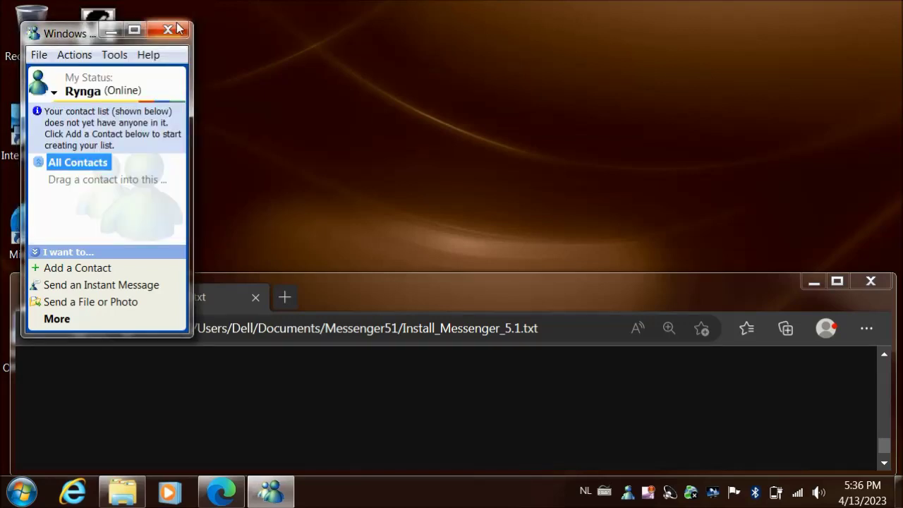
click(107, 35)
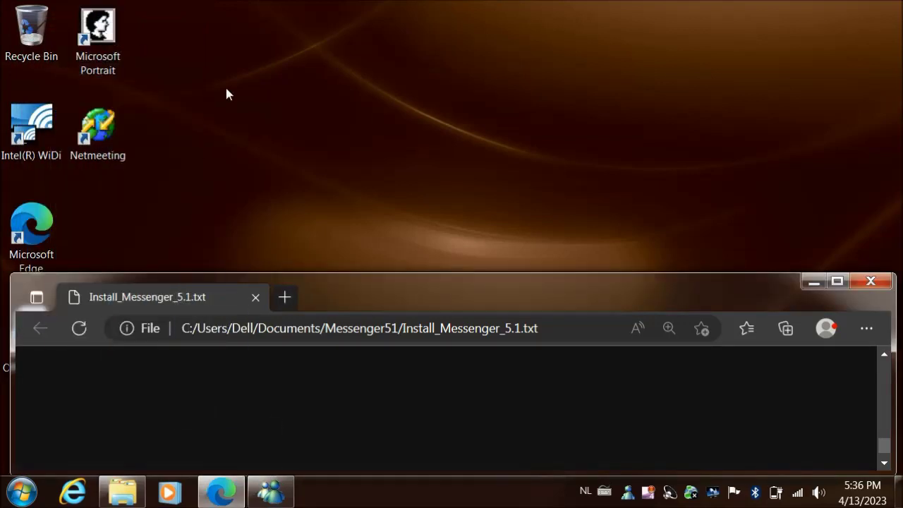